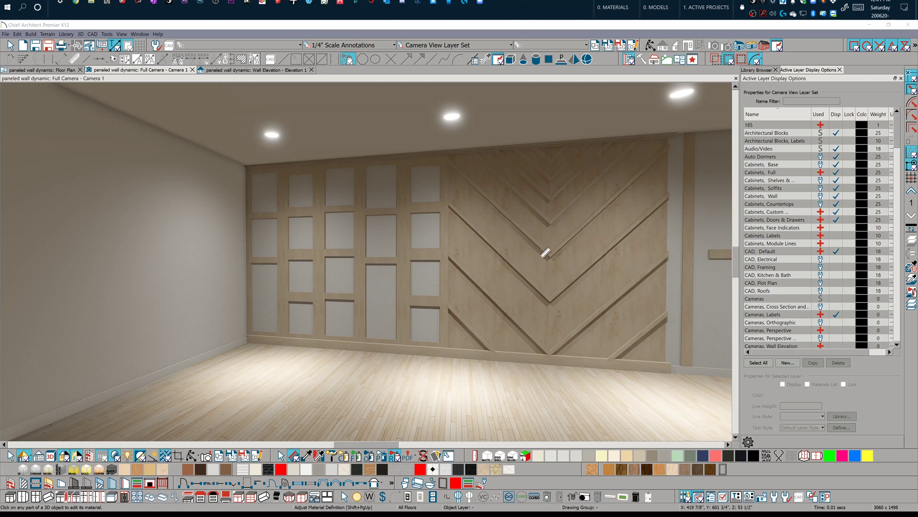
- Switch the full camera view of the paneled wall to the Vector View rendering technique
middle_drag(545, 201, 521, 219)
click(191, 455)
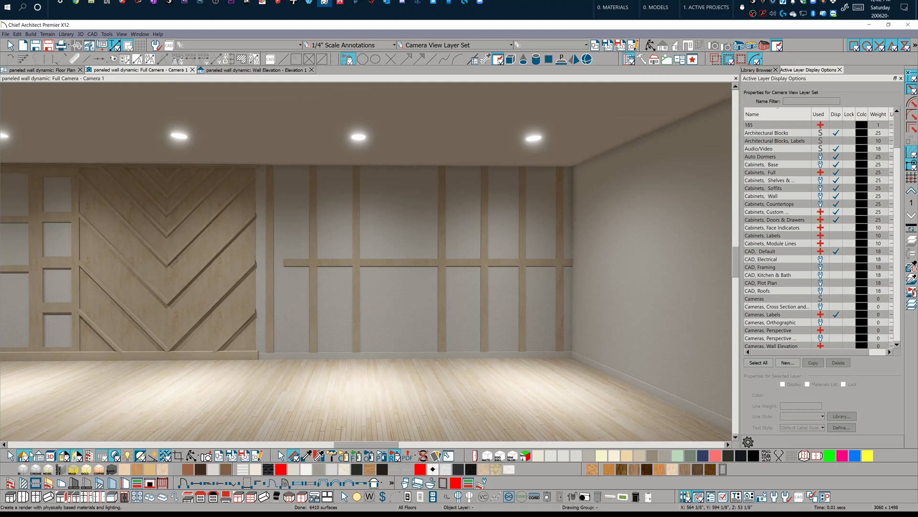
click(29, 456)
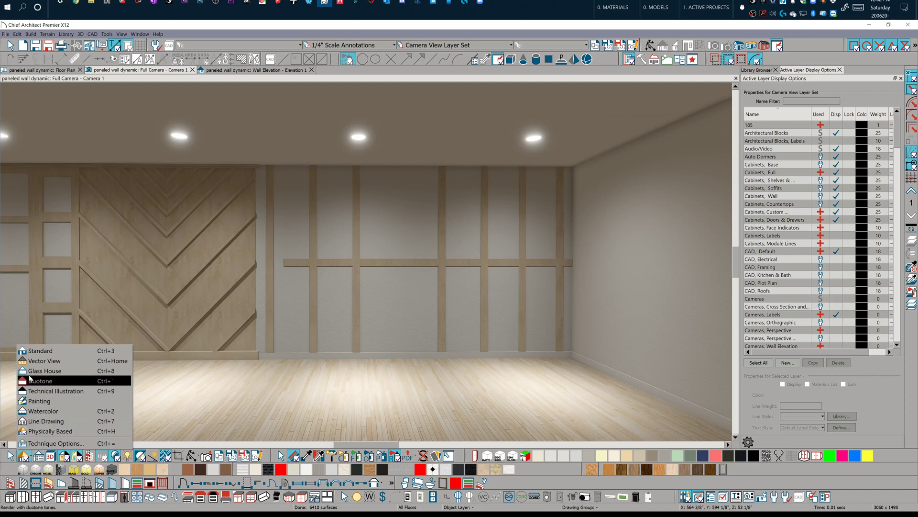
click(31, 362)
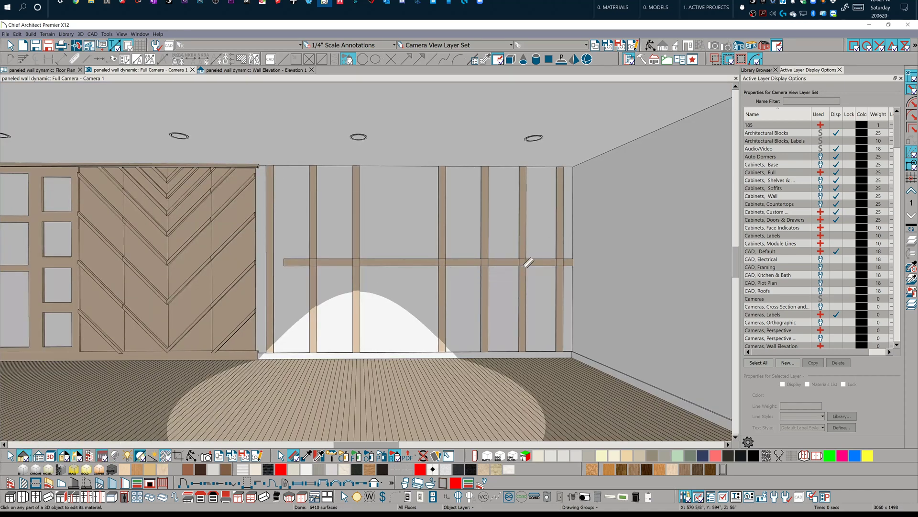
- Shorten the long horizontal rail by pulling its left end over to the fourth vertical batten
key(Left)
key(Left)
key(Left)
key(Left)
key(Left)
key(Left)
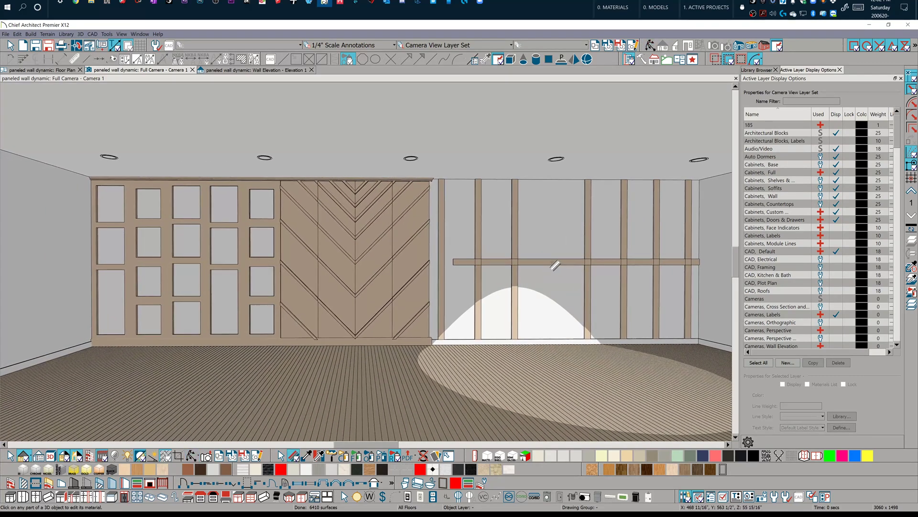
click(554, 263)
drag(454, 263, 591, 262)
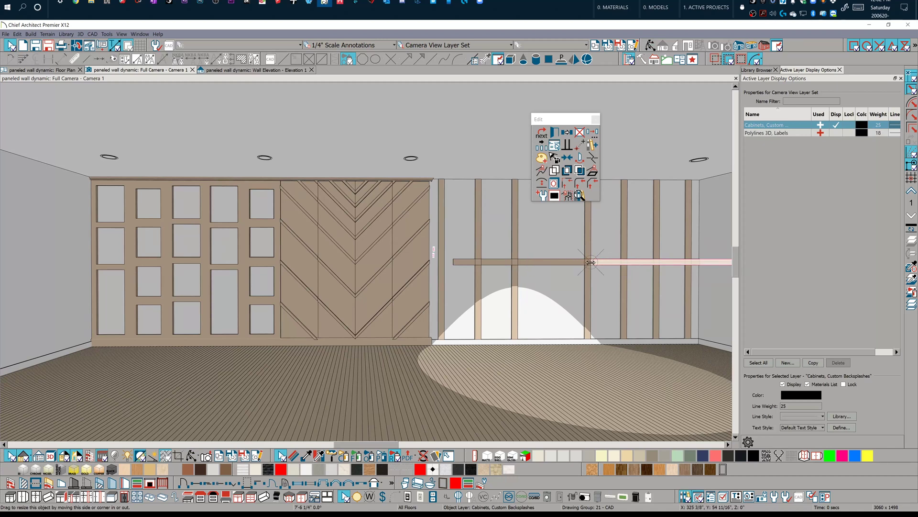
click(606, 246)
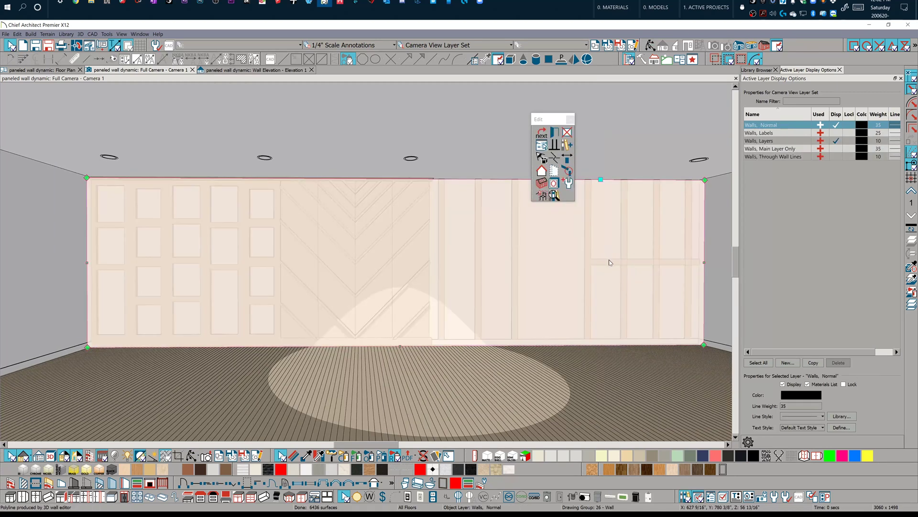
- Reselect the horizontal rail and pull its right end back to meet the fifth vertical batten
click(609, 262)
scroll(625, 266, up, 3)
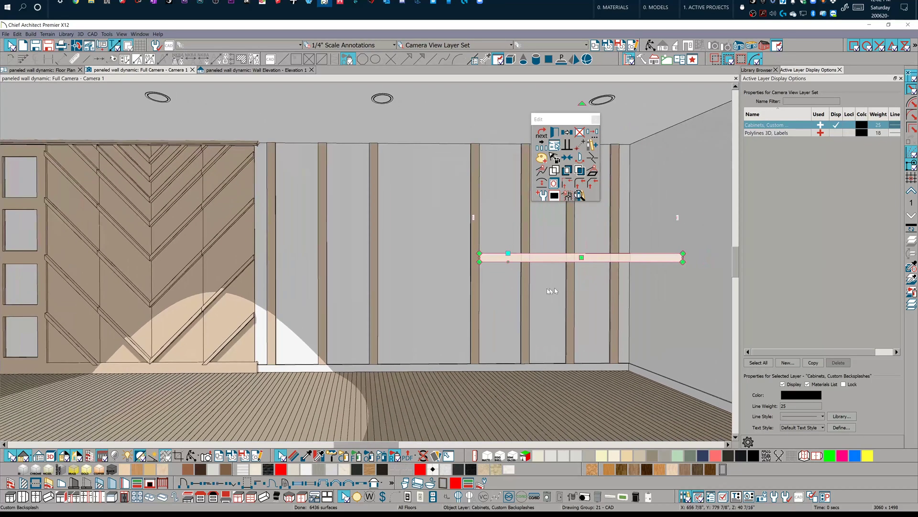
scroll(518, 279, up, 3)
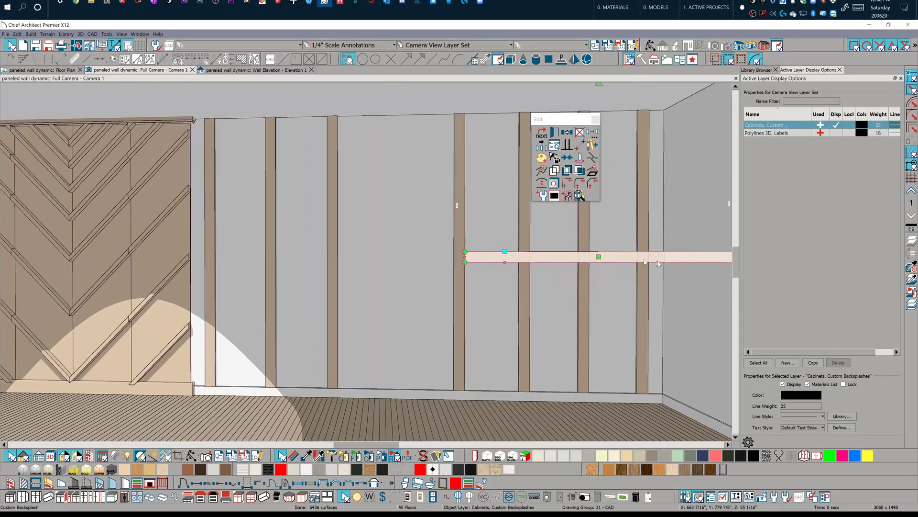
scroll(658, 264, down, 2)
drag(632, 257, 434, 258)
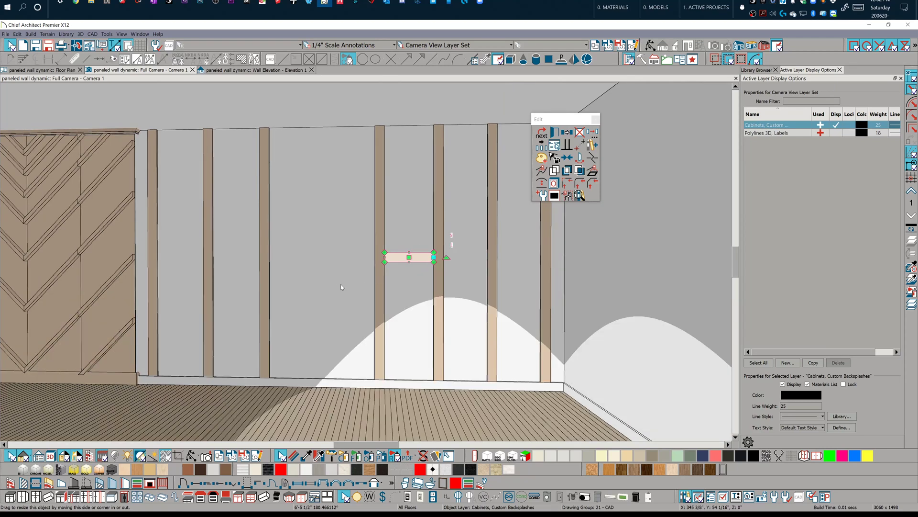
- Examine the square-grid cabinet panels on the wall's left part and compare them with the batten section
key(Left)
key(Left)
key(Left)
key(Left)
key(Left)
key(Left)
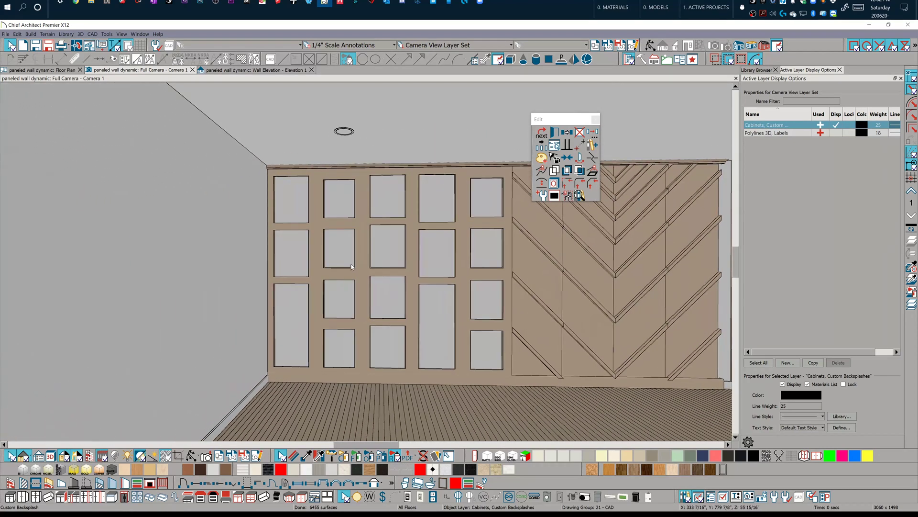
click(352, 266)
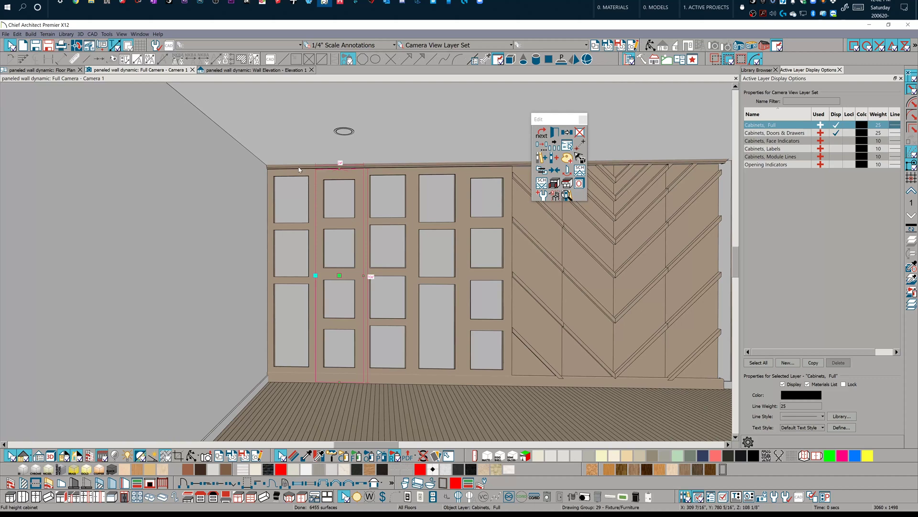
key(Right)
key(Right)
key(Right)
key(Right)
key(Right)
key(Right)
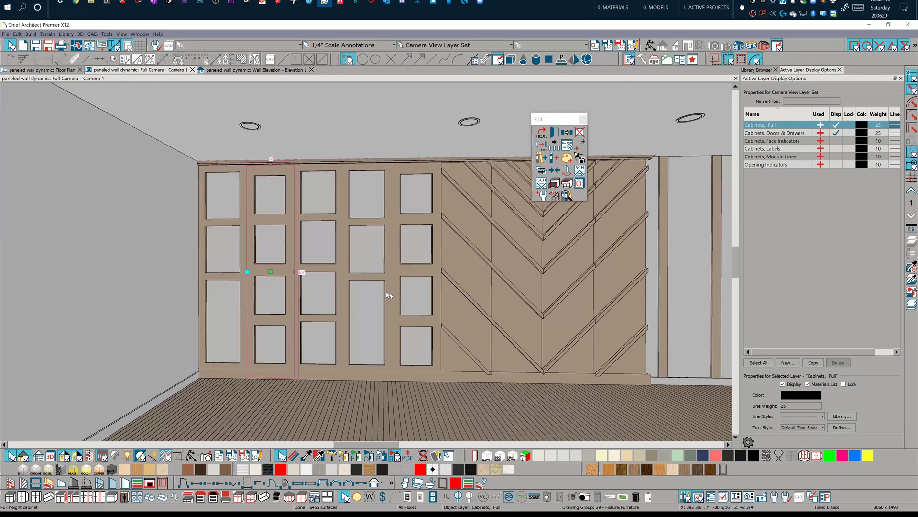
key(Right)
key(Right)
key(Right)
key(Right)
key(Right)
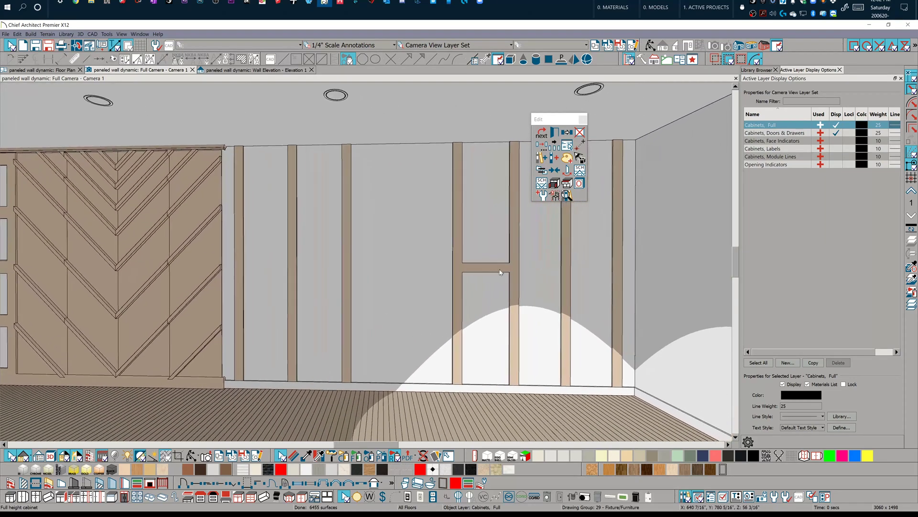
- Select the short horizontal rail and adjust its right end against the fifth vertical batten
click(486, 269)
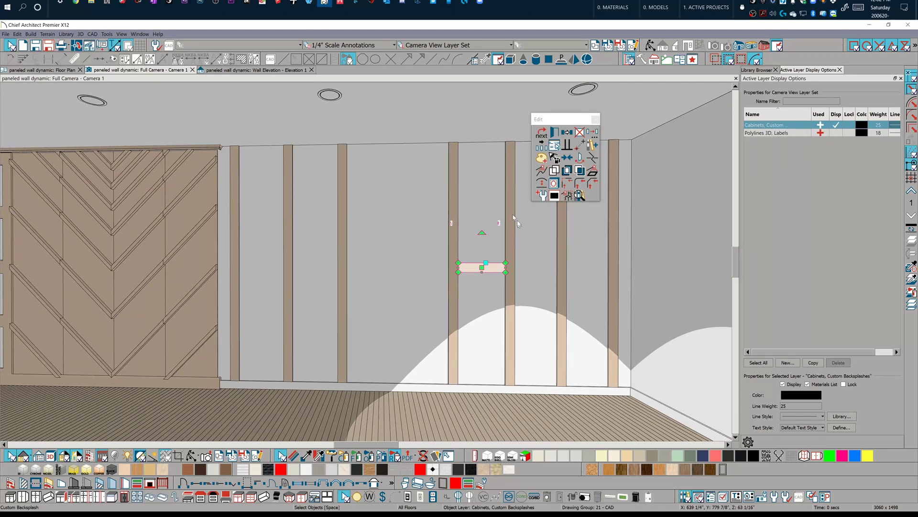
key(Down)
key(Down)
key(Down)
key(Down)
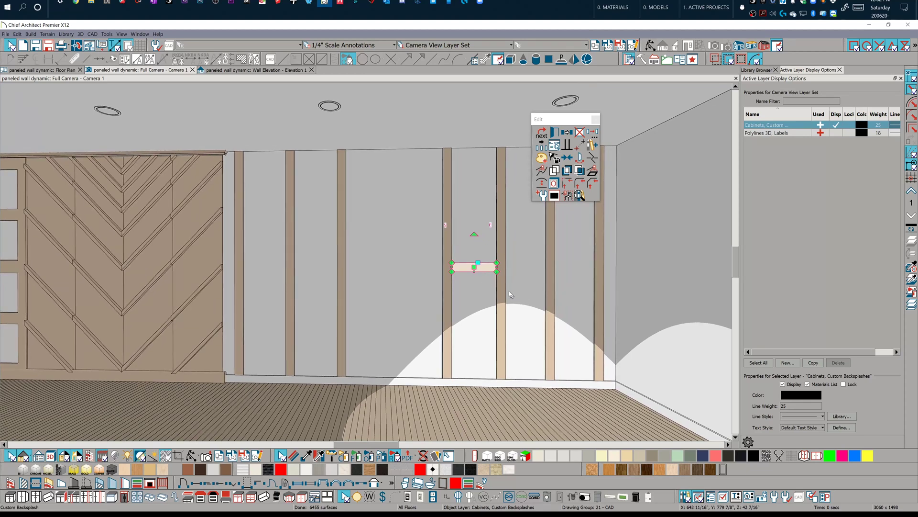
mouse_move(497, 267)
mouse_down()
mouse_move(636, 267)
mouse_move(496, 269)
mouse_up()
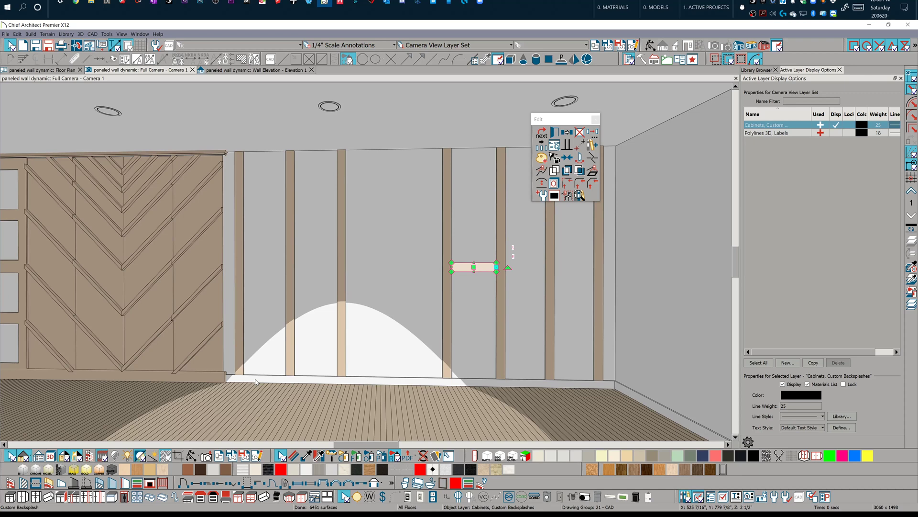
- In the wall elevation view, select the sixth vertical batten and set its width to 5 inches
click(239, 70)
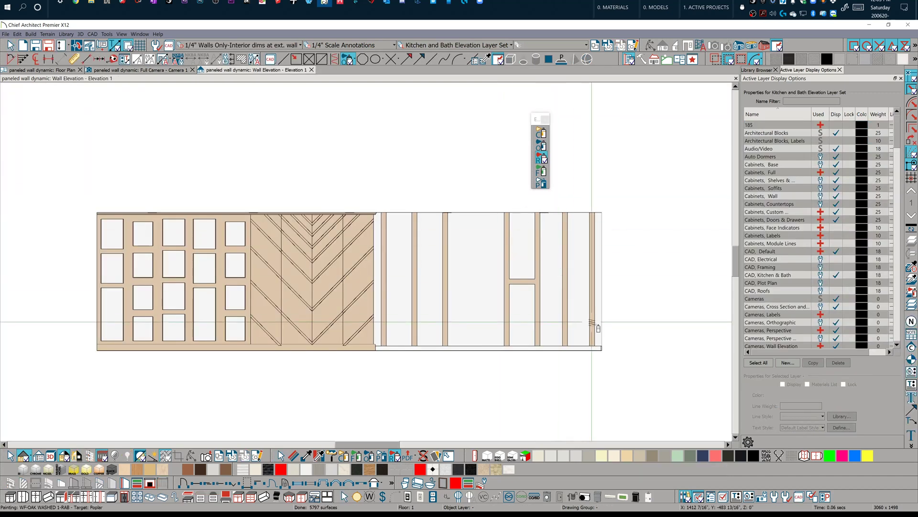
scroll(592, 322, up, 4)
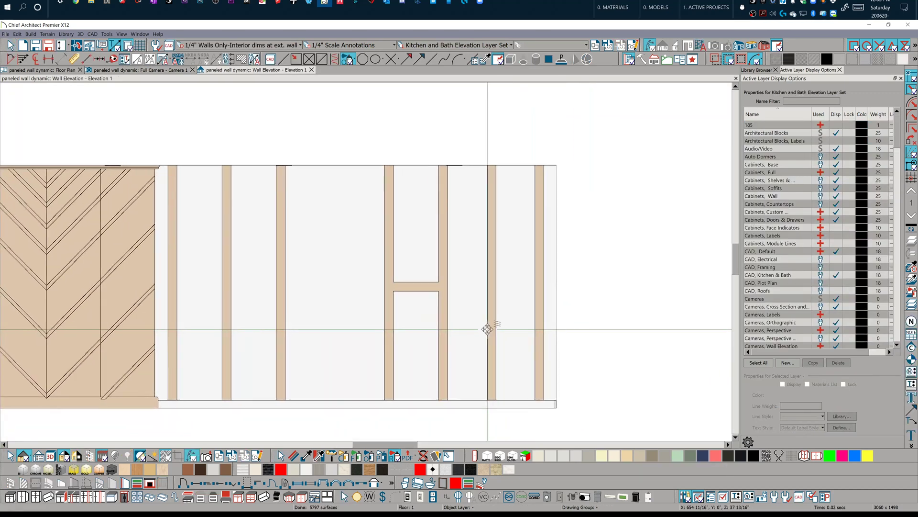
scroll(499, 306, up, 2)
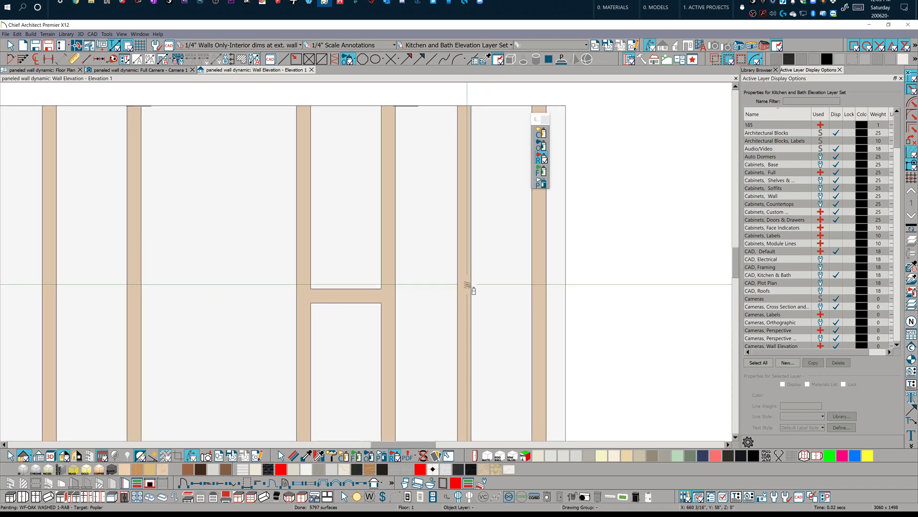
click(467, 286)
scroll(491, 322, up, 3)
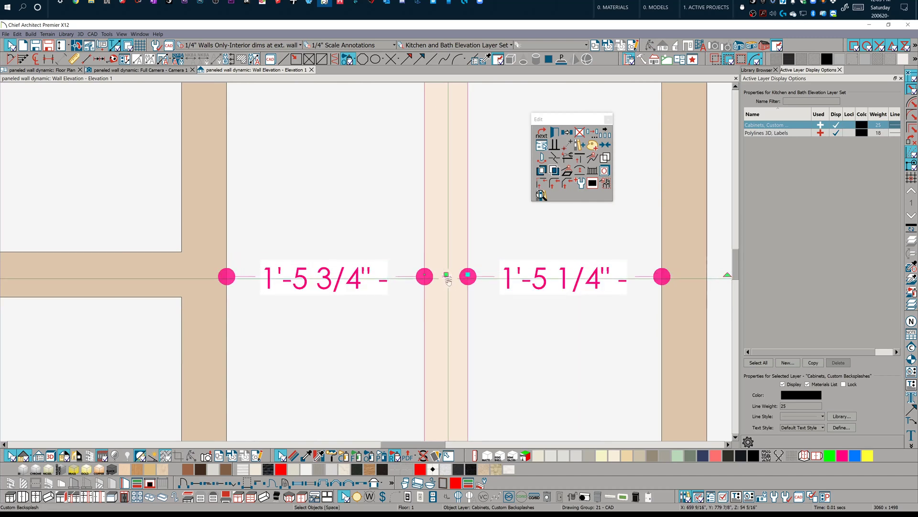
click(448, 279)
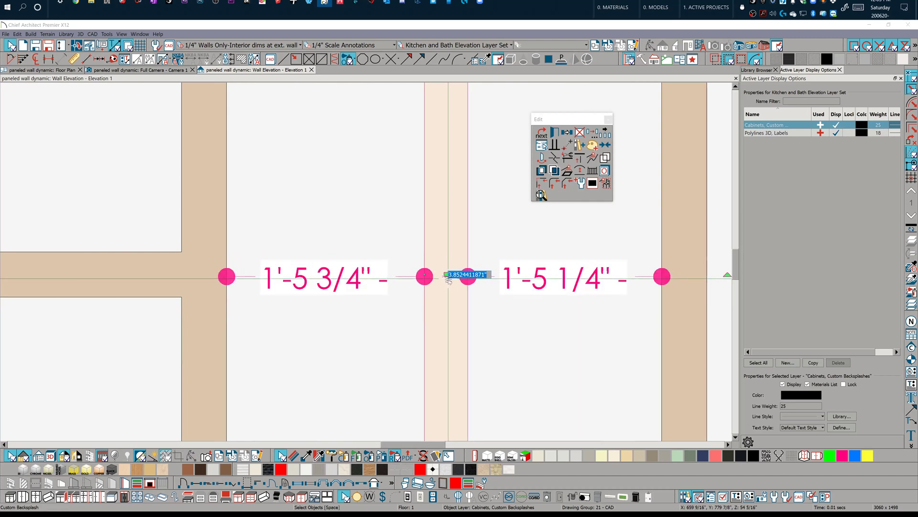
text(5)
key(Return)
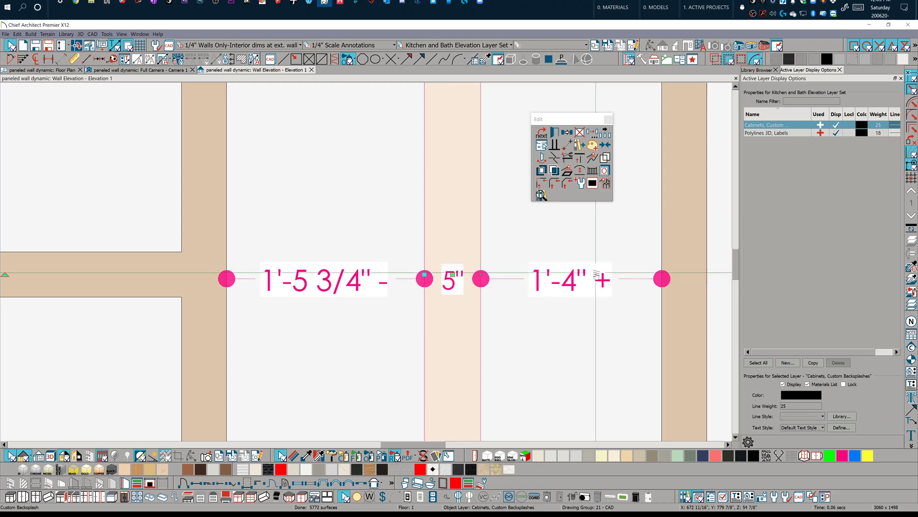
- Set the gap between the sixth and last vertical battens to 1'-4" first and finally to 18 inches
scroll(407, 305, down, 5)
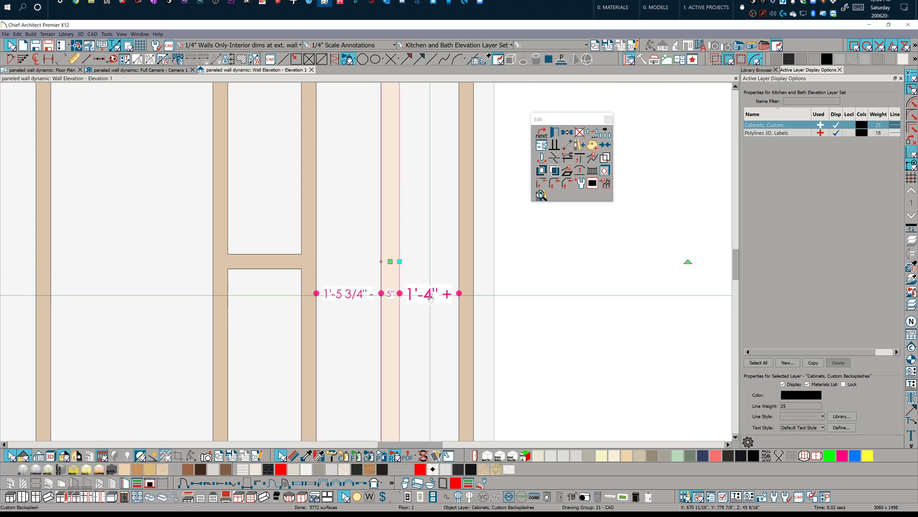
click(430, 296)
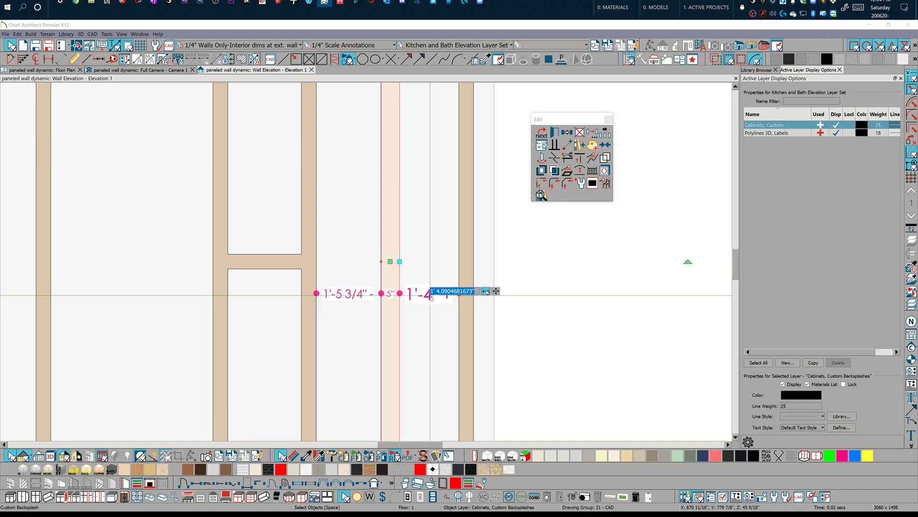
key(Return)
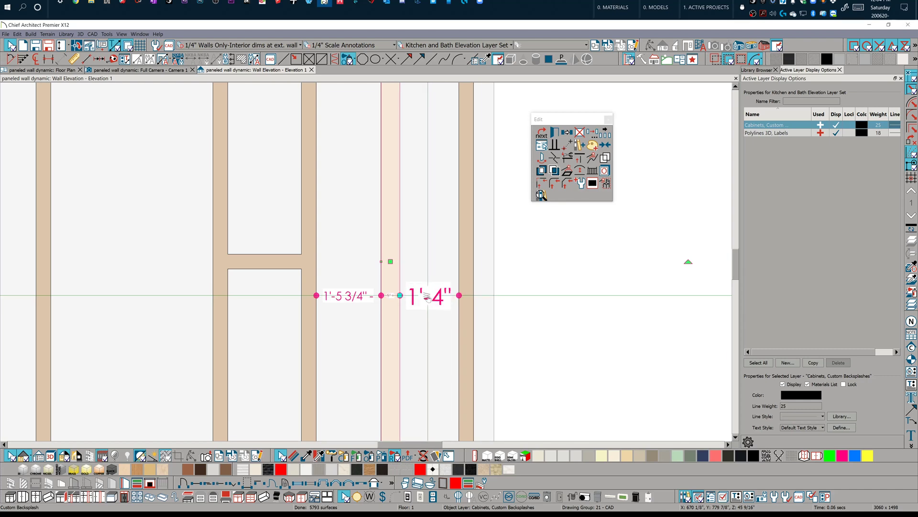
click(433, 298)
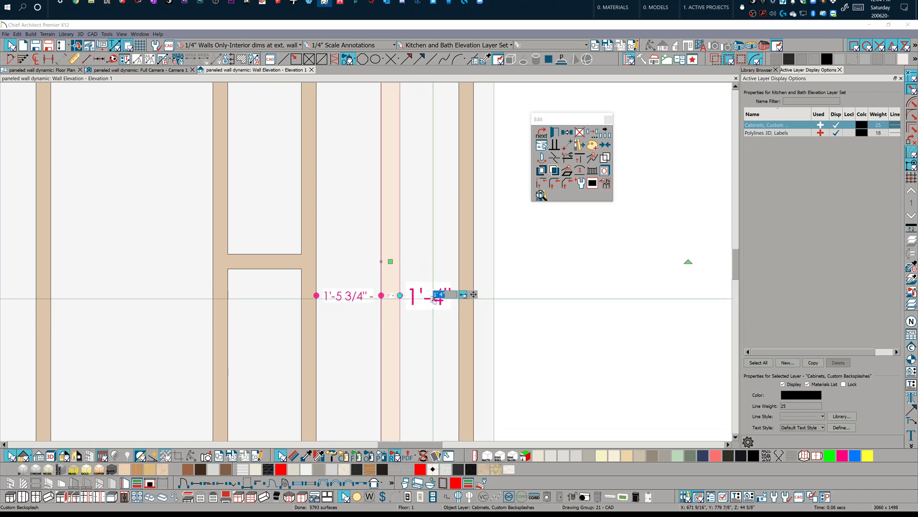
text(18)
key(Return)
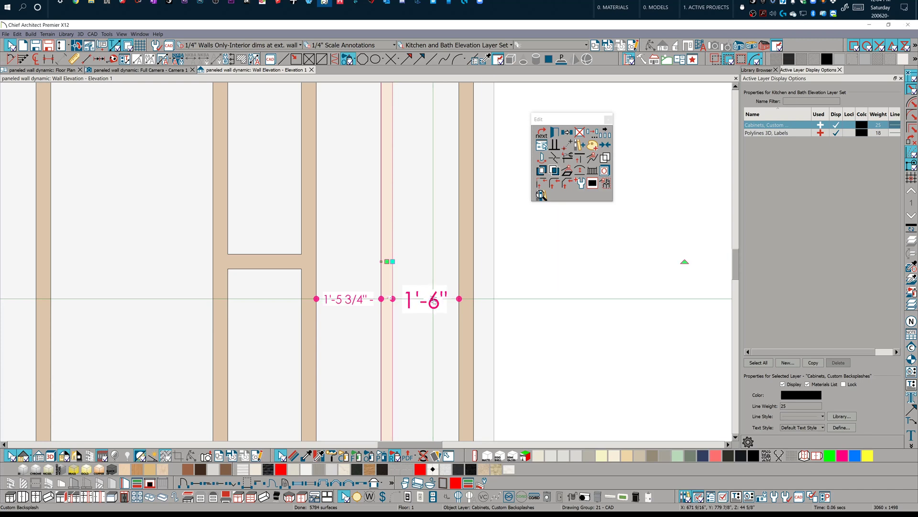
- Inspect the resized sixth batten along its full height and reselect it to check its overall dimensions
scroll(393, 302, up, 3)
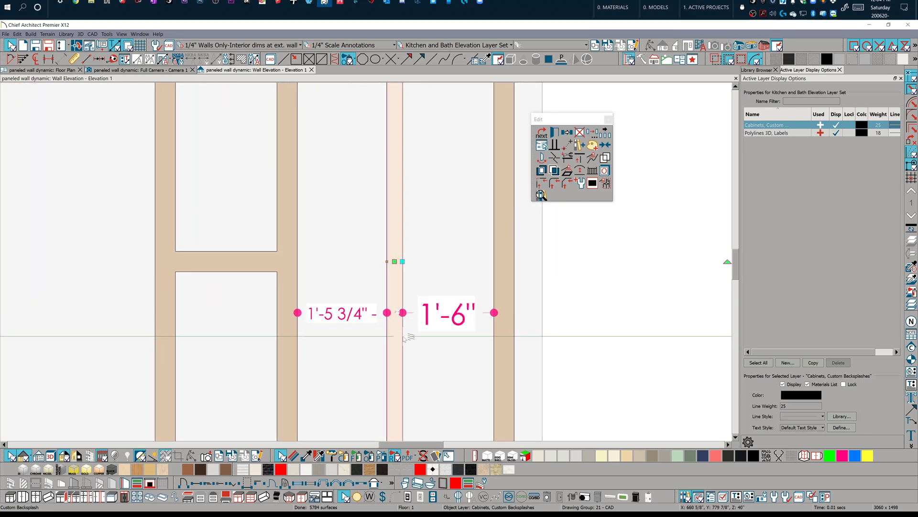
scroll(421, 327, down, 2)
scroll(405, 293, down, 1)
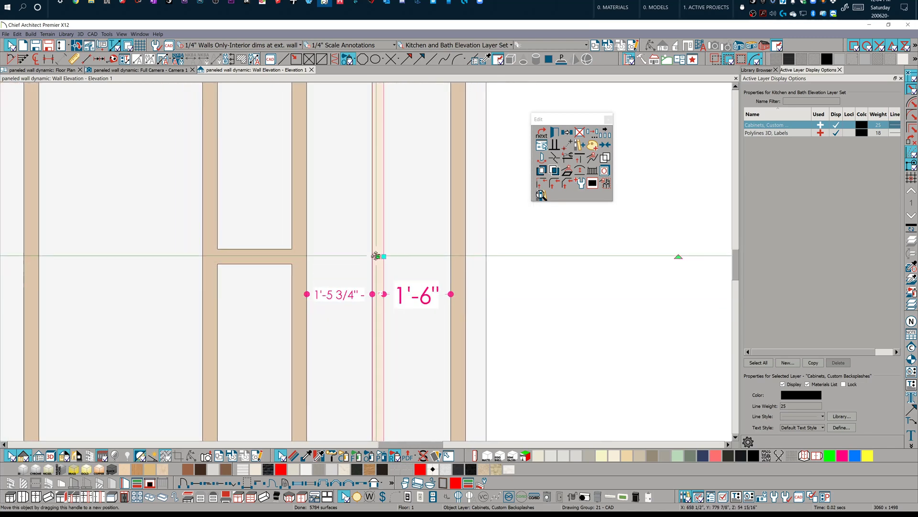
scroll(381, 283, down, 2)
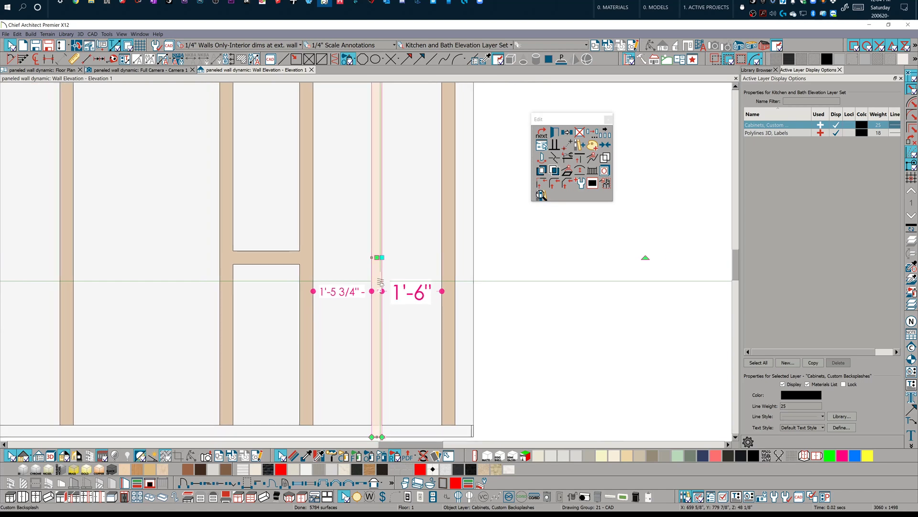
scroll(386, 284, up, 1)
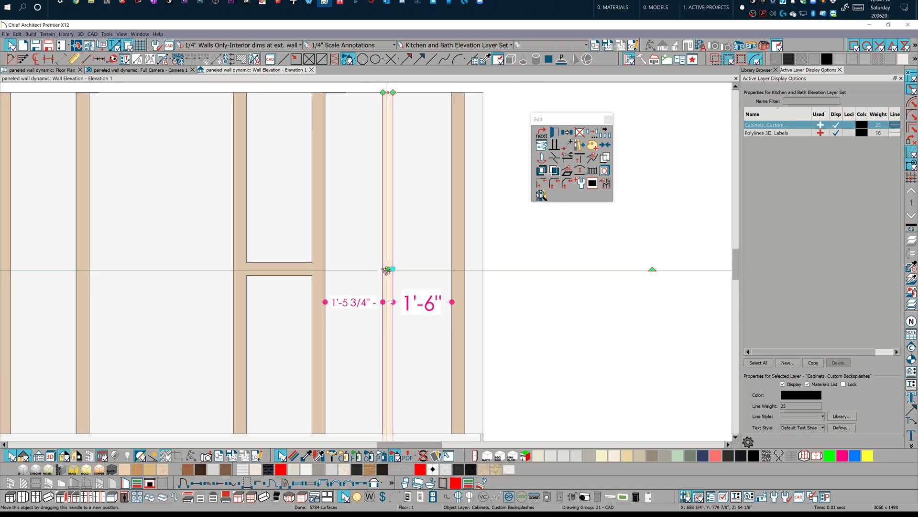
key(Escape)
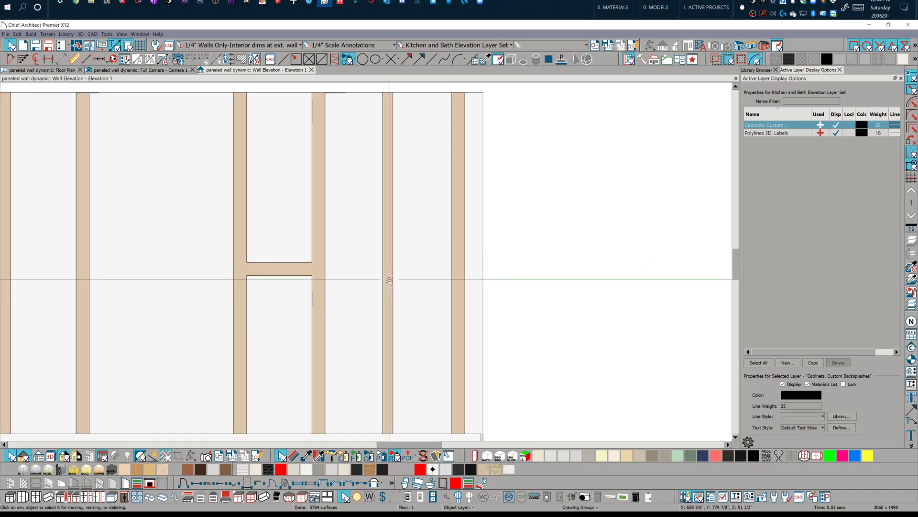
click(390, 281)
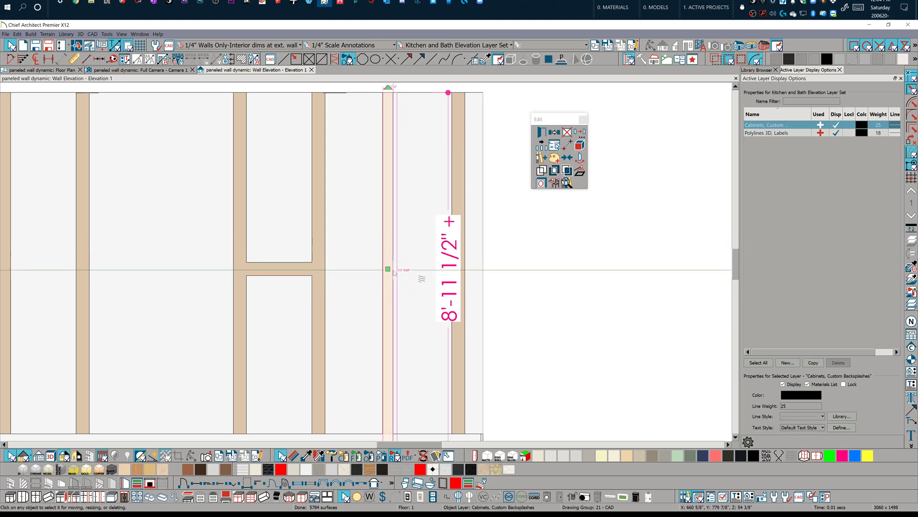
scroll(394, 273, down, 3)
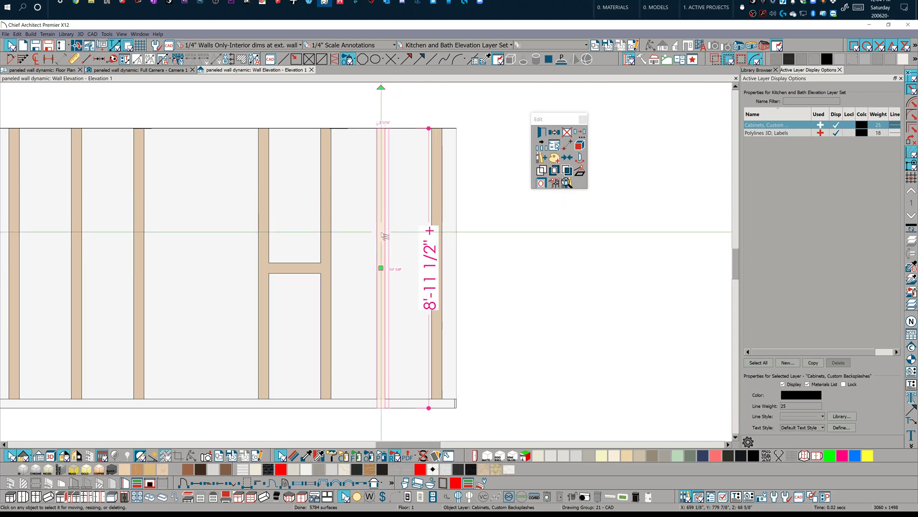
scroll(383, 267, up, 3)
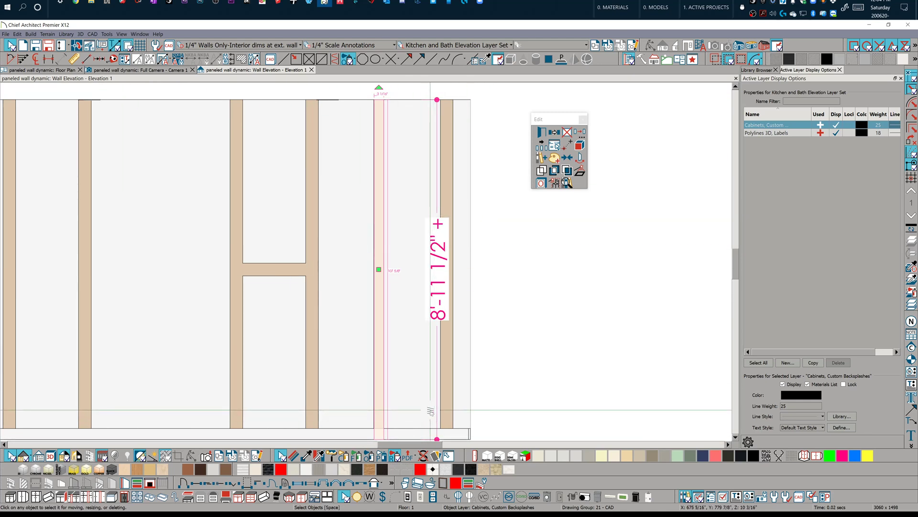
- Stretch the short horizontal rail across the remaining battens and past the wall's right end, to about 11'-2 3/4" long
scroll(431, 412, down, 5)
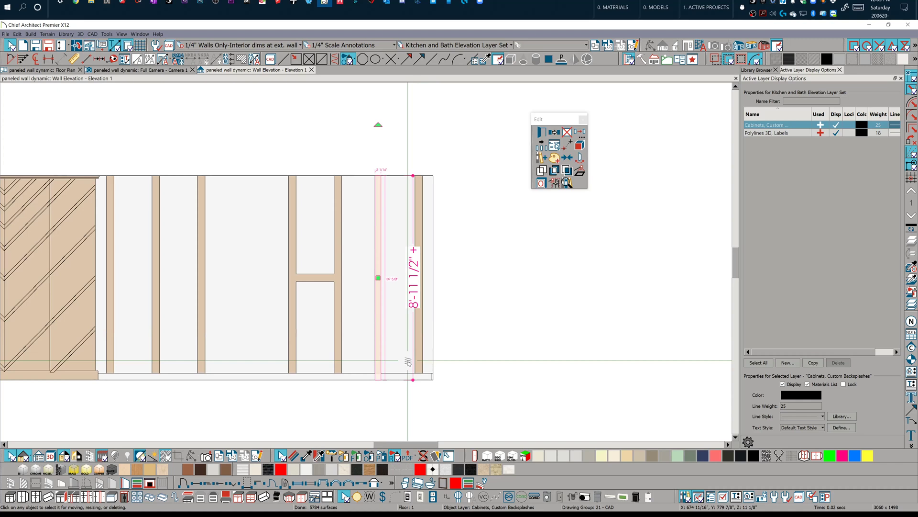
scroll(408, 306, up, 2)
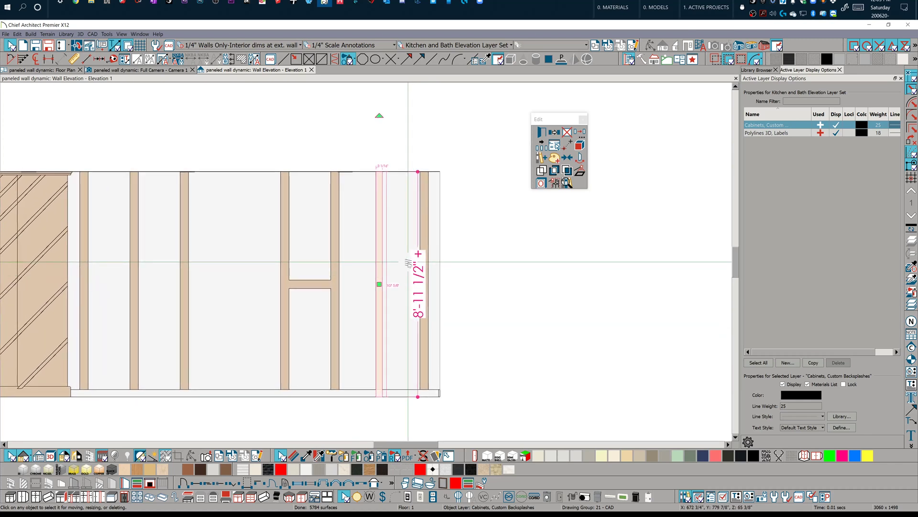
click(313, 283)
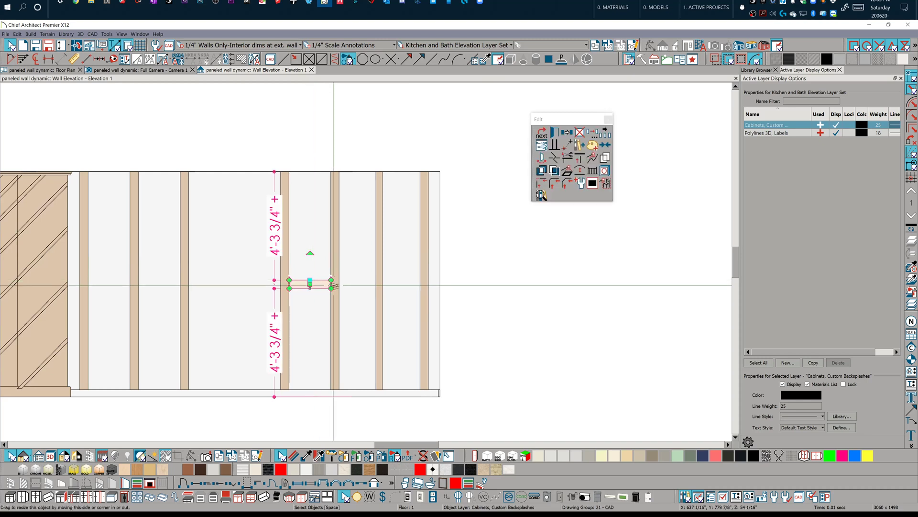
drag(334, 285, 572, 292)
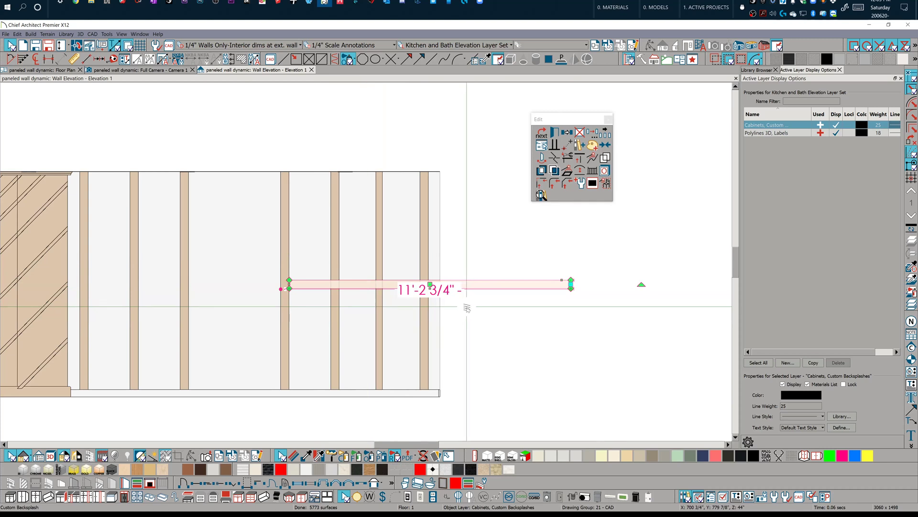
click(481, 325)
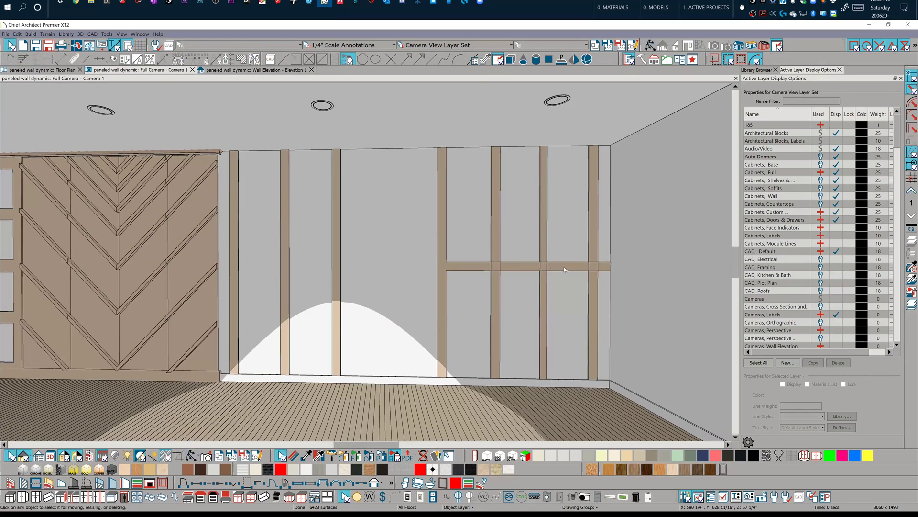
- In the camera view, select the extended rail and examine it where it meets the adjoining side wall
click(564, 266)
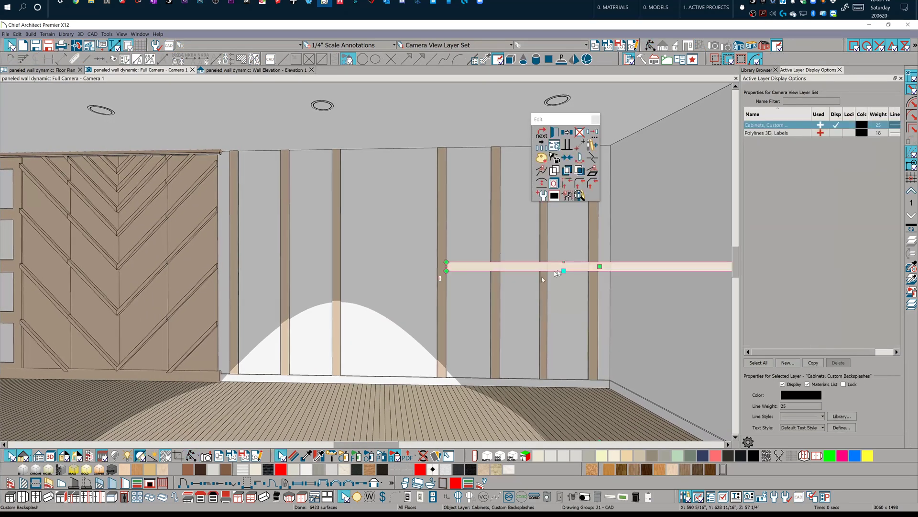
scroll(608, 284, down, 3)
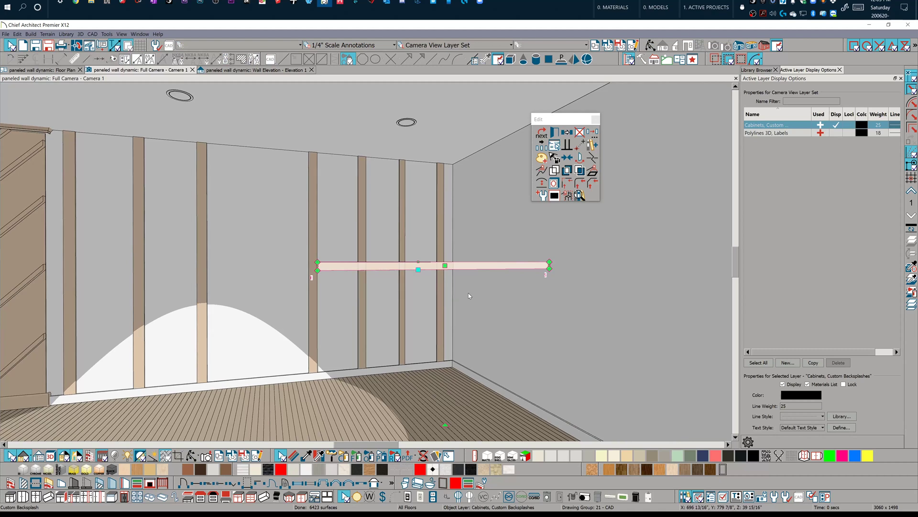
scroll(480, 275, up, 2)
click(486, 292)
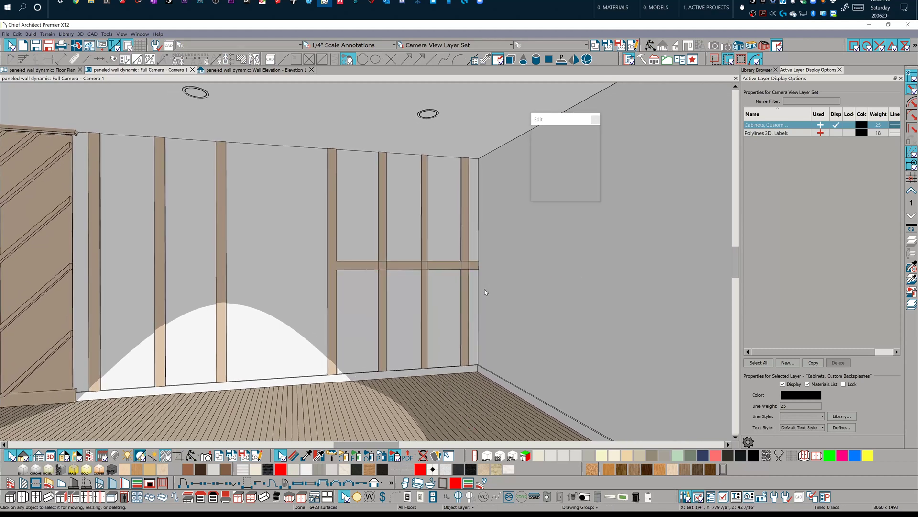
scroll(486, 292, up, 2)
key(Right)
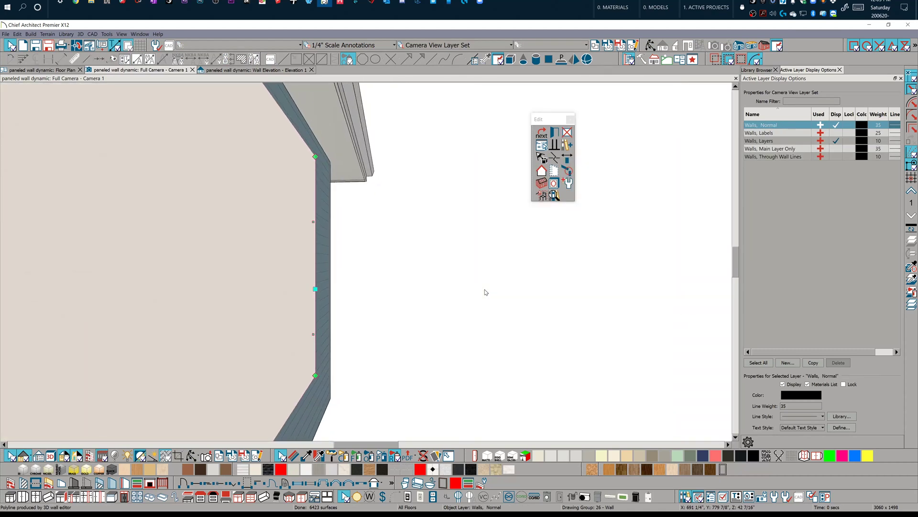
key(Left)
key(Left)
key(Left)
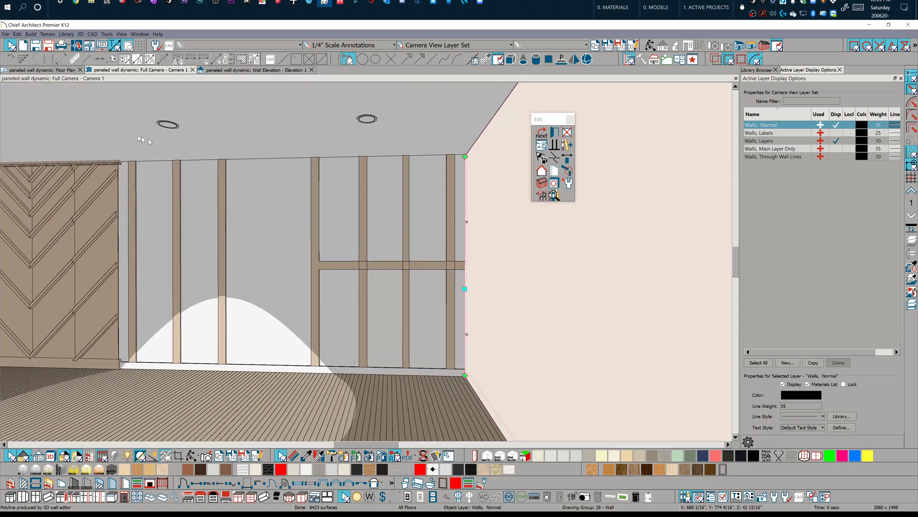
- In the floor plan, select the extended rail and check how far it runs beyond the room's corner
click(42, 69)
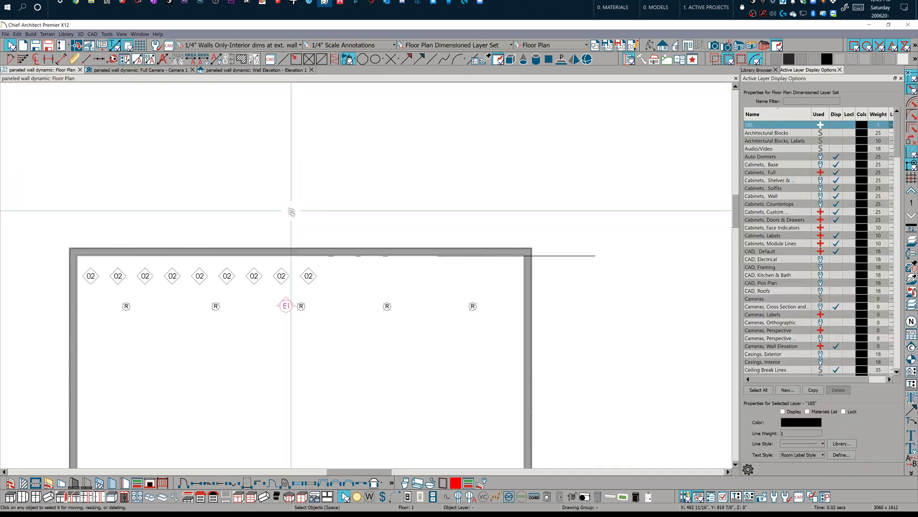
scroll(605, 285, up, 5)
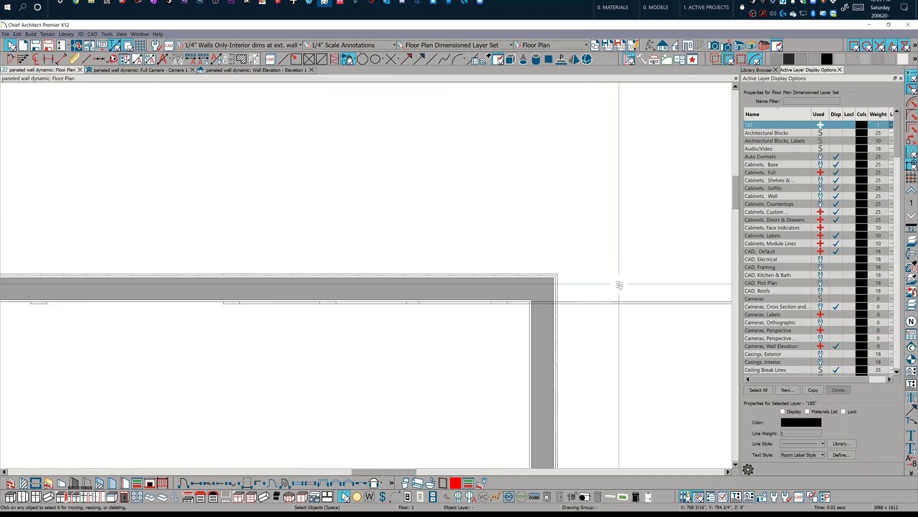
scroll(619, 285, up, 1)
click(630, 303)
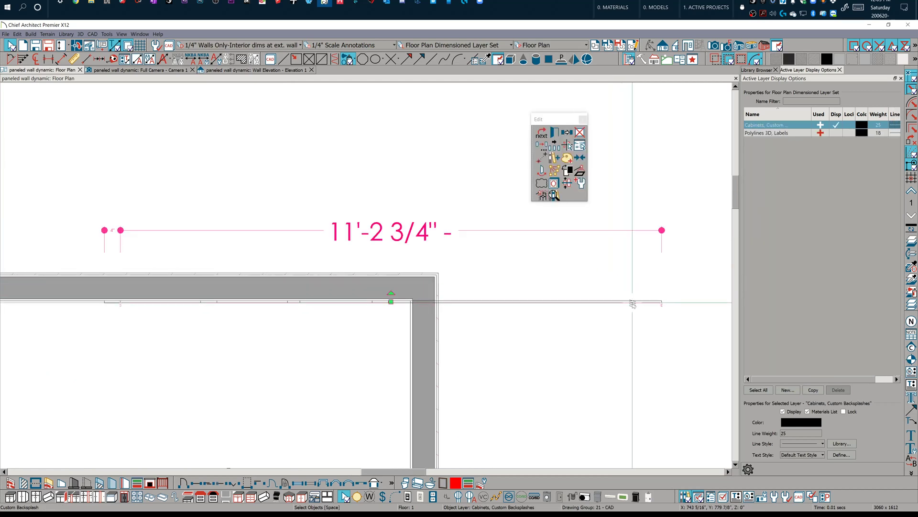
scroll(608, 306, down, 3)
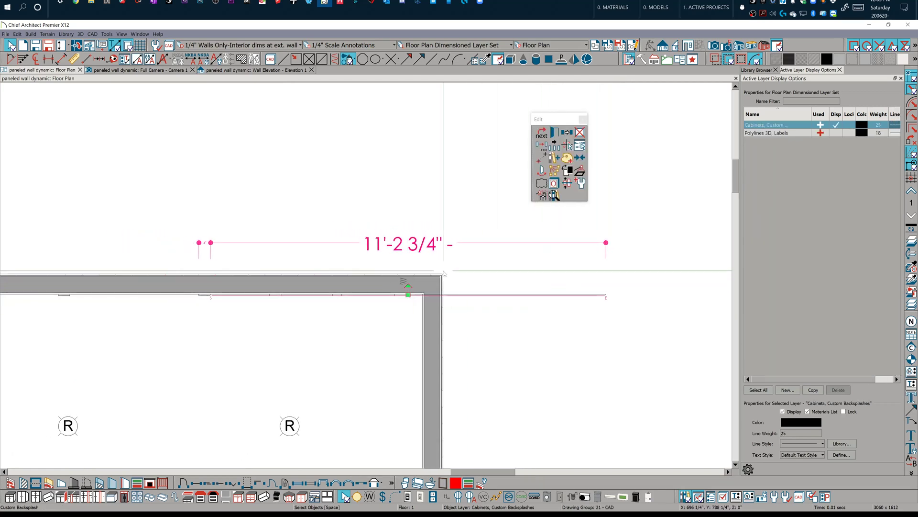
key(Escape)
click(616, 296)
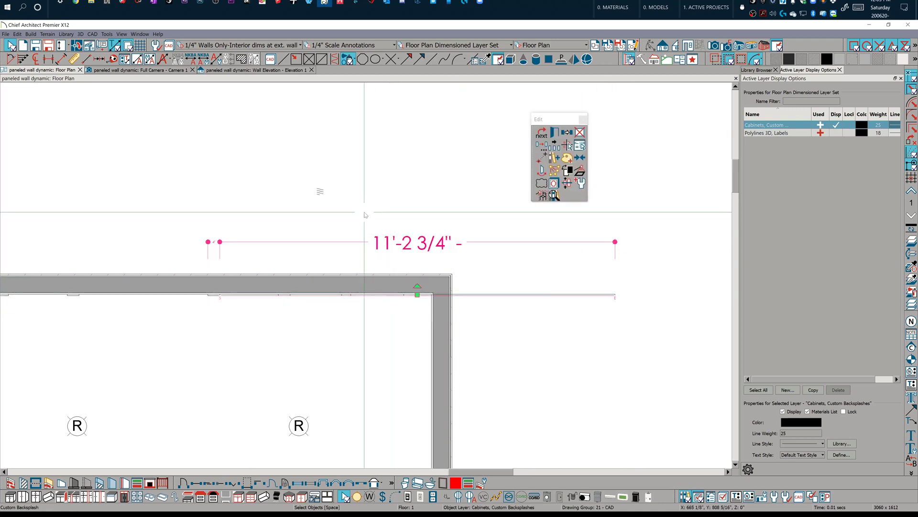
- Render the camera view with the Physically Based technique and turn it toward the grid-paneled part of the wall
click(164, 70)
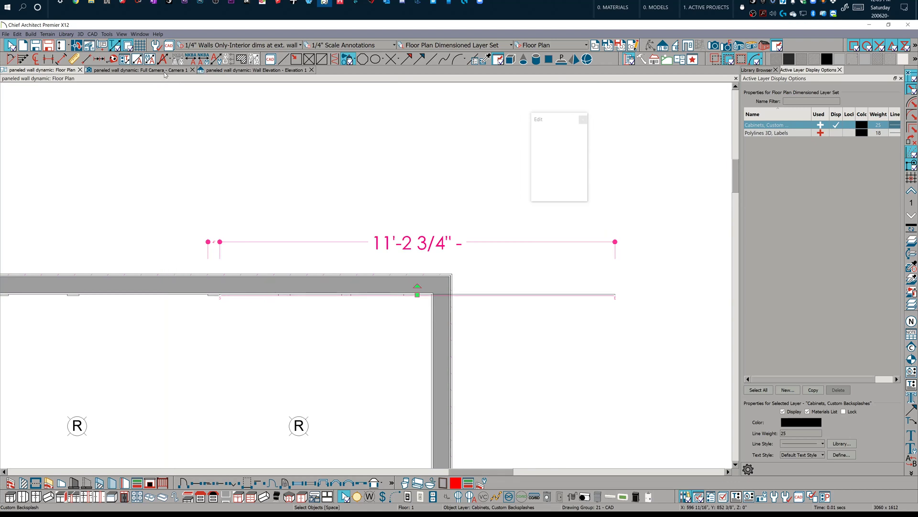
drag(175, 233, 96, 364)
click(23, 455)
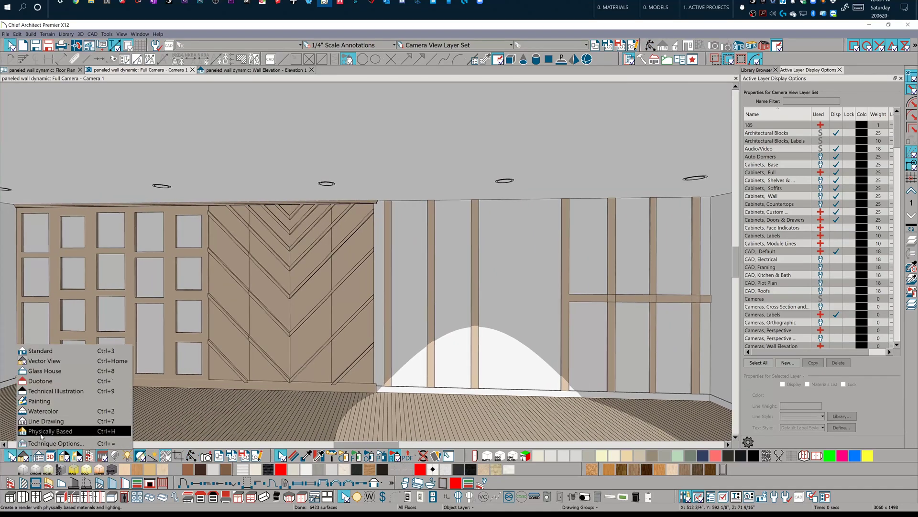
click(48, 431)
drag(322, 251, 268, 254)
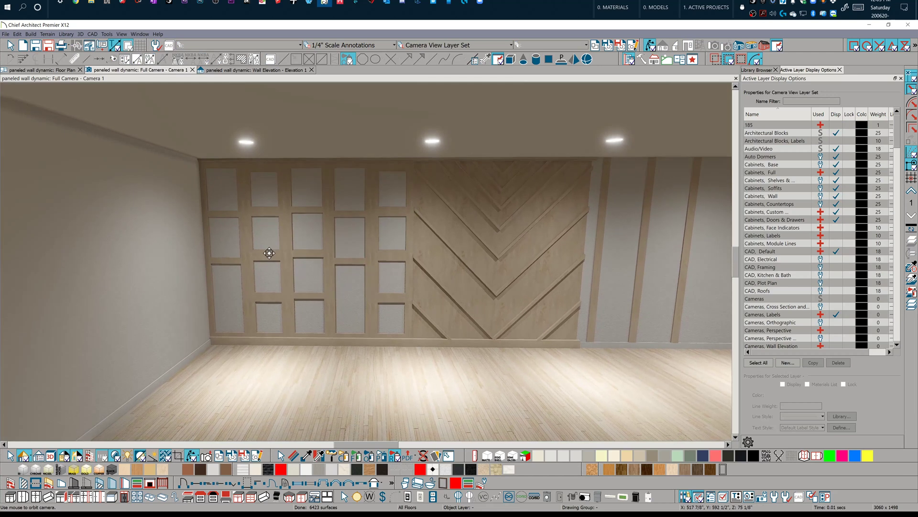
- Open the Full Height Cabinet Specification of the third grid panel column and select its uppermost intermediate rail among the face items
key(space)
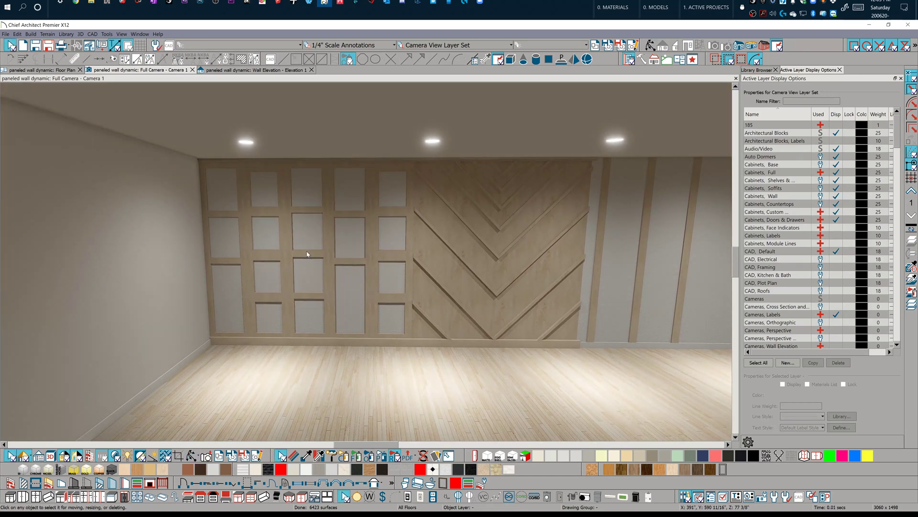
click(307, 254)
double_click(307, 254)
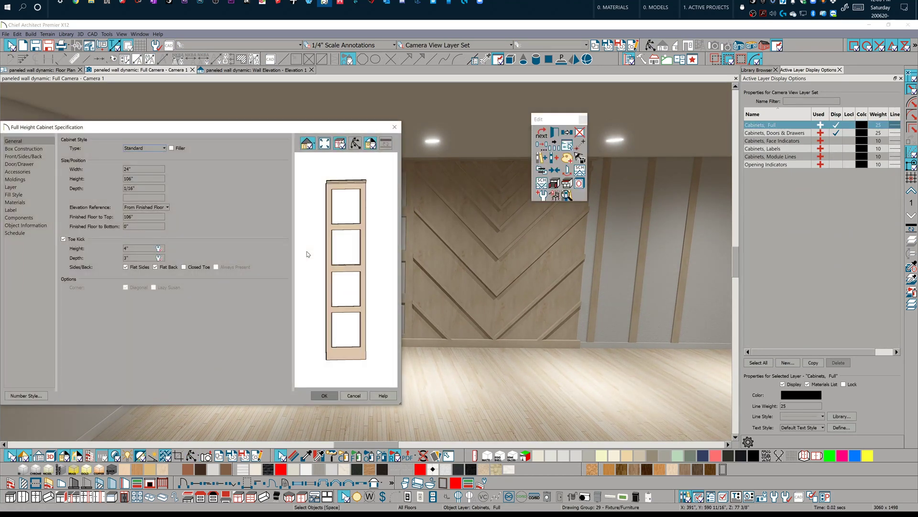
drag(154, 130, 256, 121)
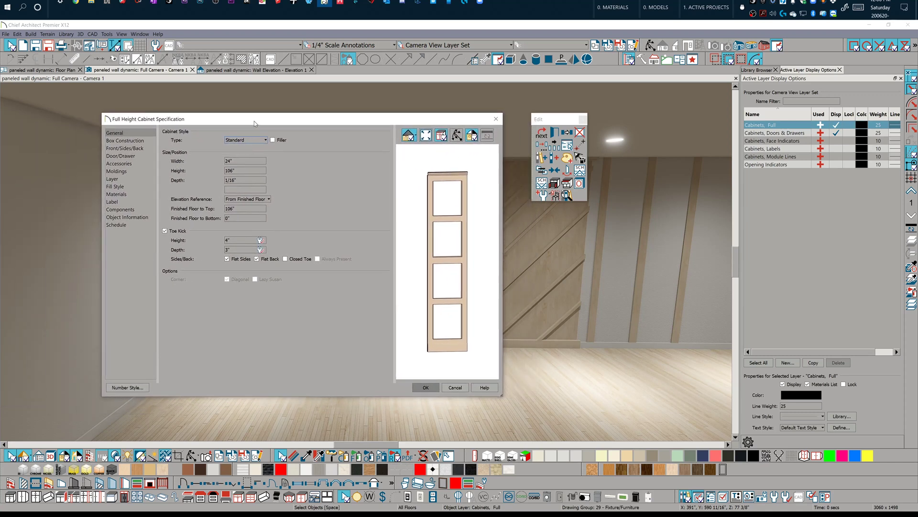
click(443, 221)
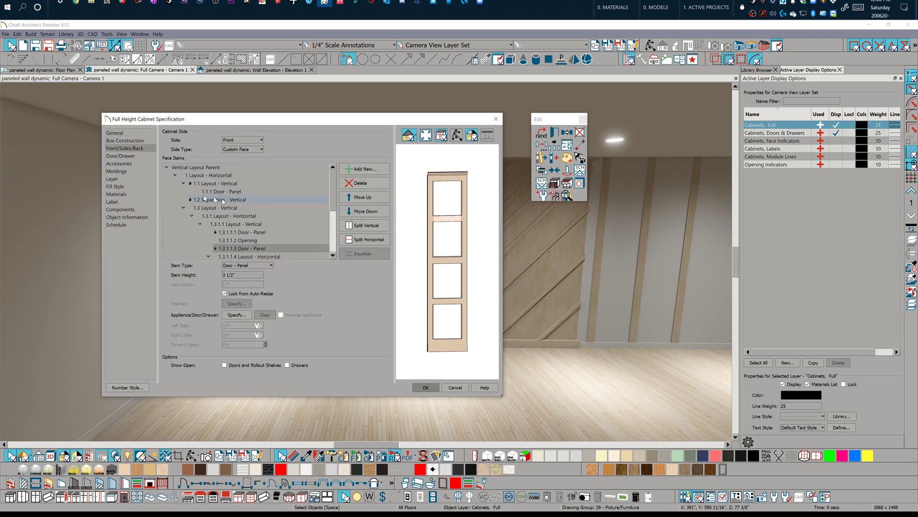
- Collapse the nested face items under 1 Layout - Horizontal and examine 1.1 Layout - Vertical and its 1.1.1 Door - Panel
click(175, 176)
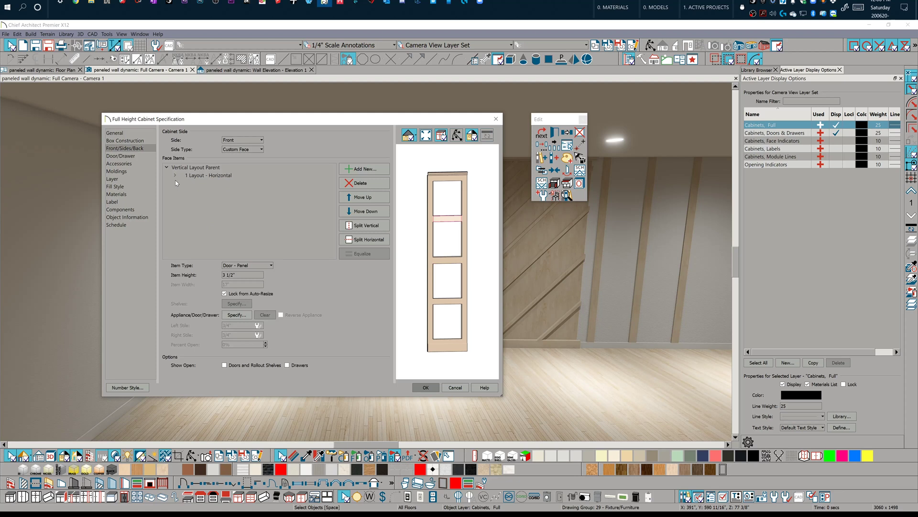
double_click(188, 175)
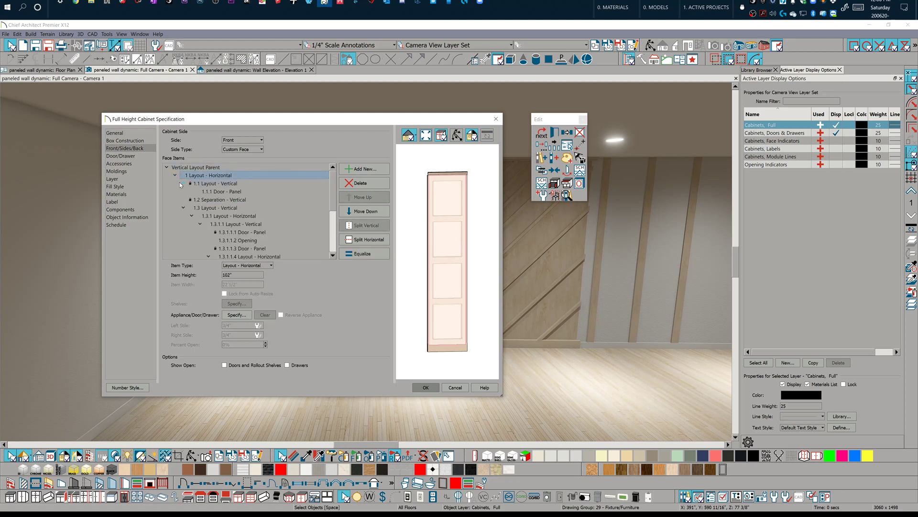
click(183, 208)
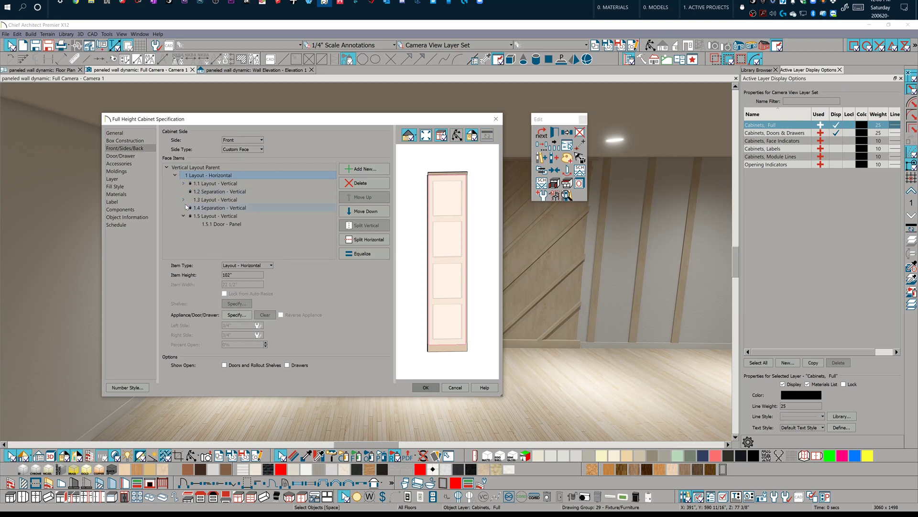
click(184, 216)
click(214, 184)
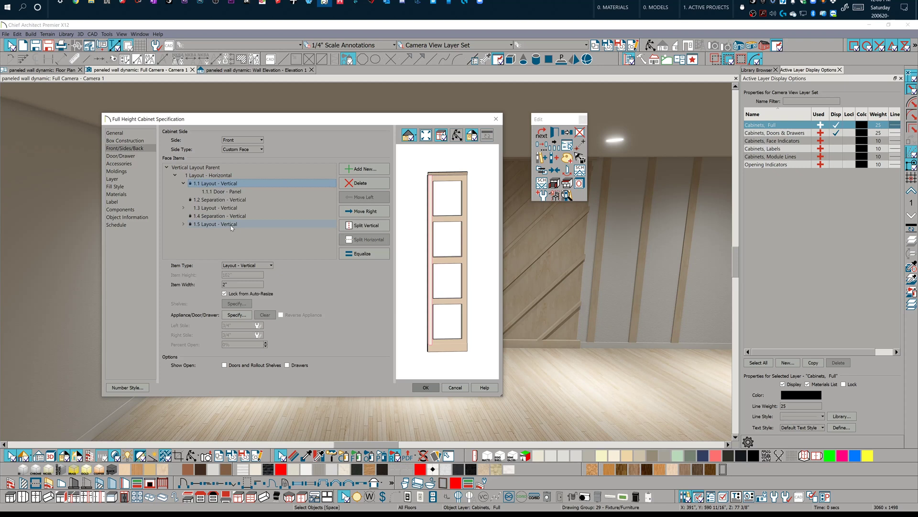
click(222, 189)
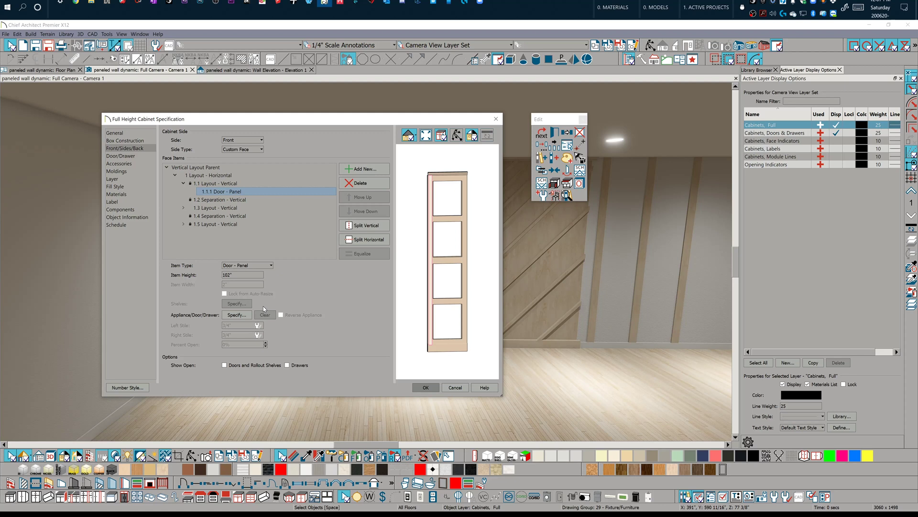
- Examine the nested items of 1.3 Layout - Vertical and select the uppermost opening, 1.3.1.1.2 Opening
double_click(226, 208)
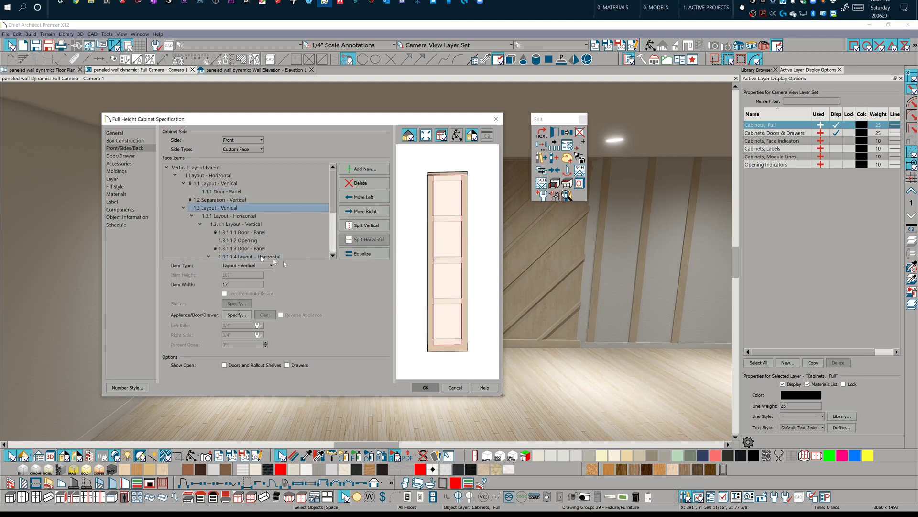
scroll(243, 232, down, 1)
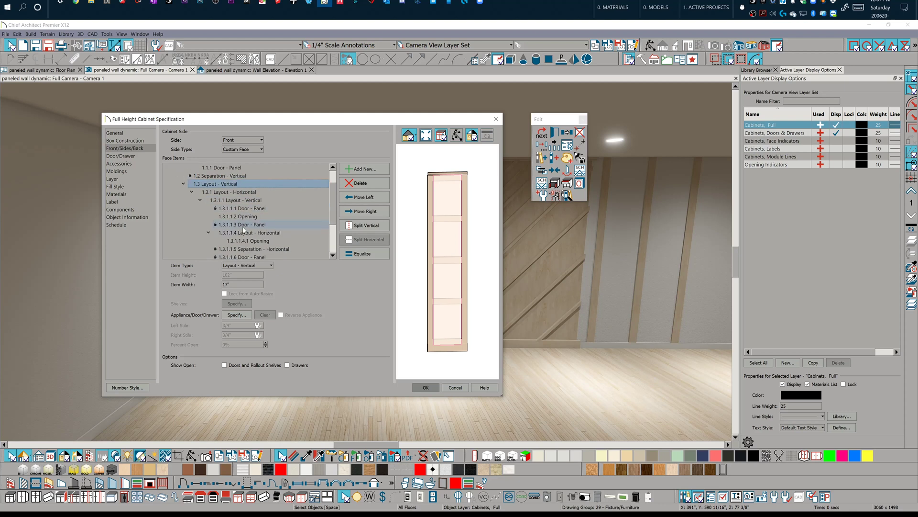
click(200, 200)
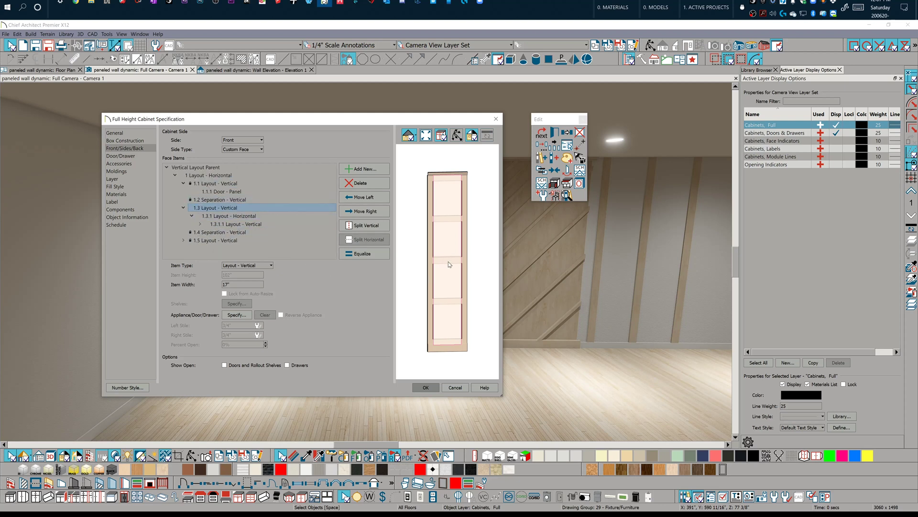
click(444, 211)
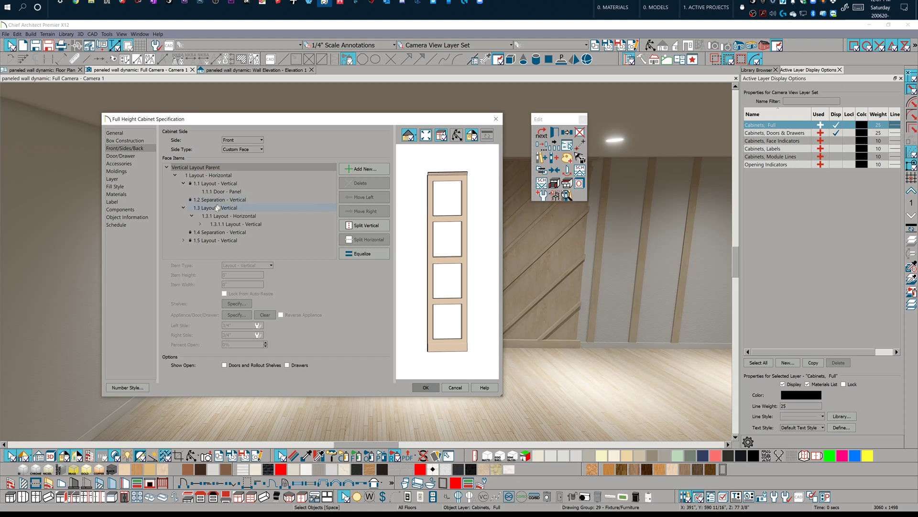
click(200, 224)
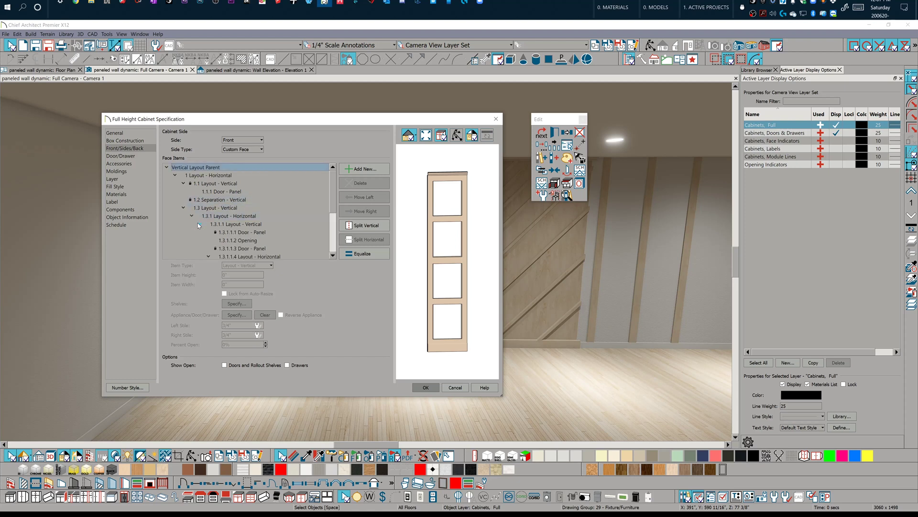
click(243, 241)
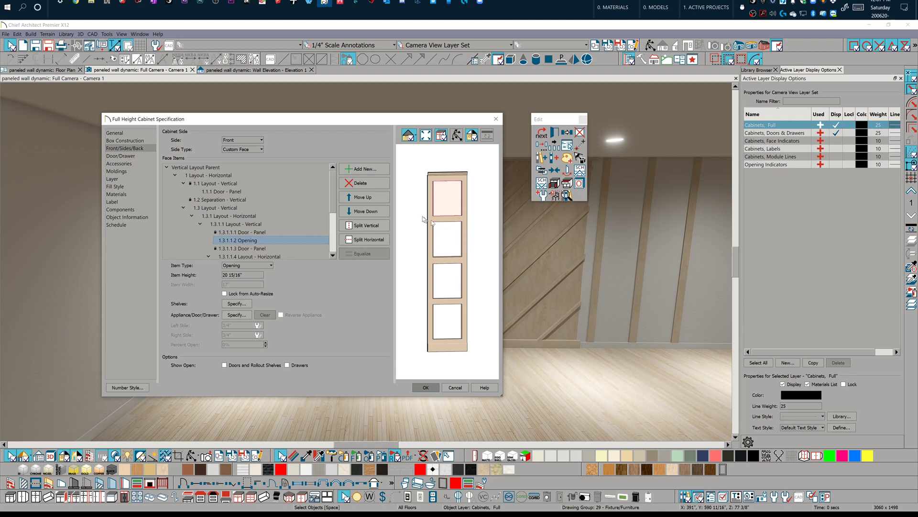
- Examine the cabinet's Back side settings and its Side Type options, keep Match Front, and accept the specification
click(253, 140)
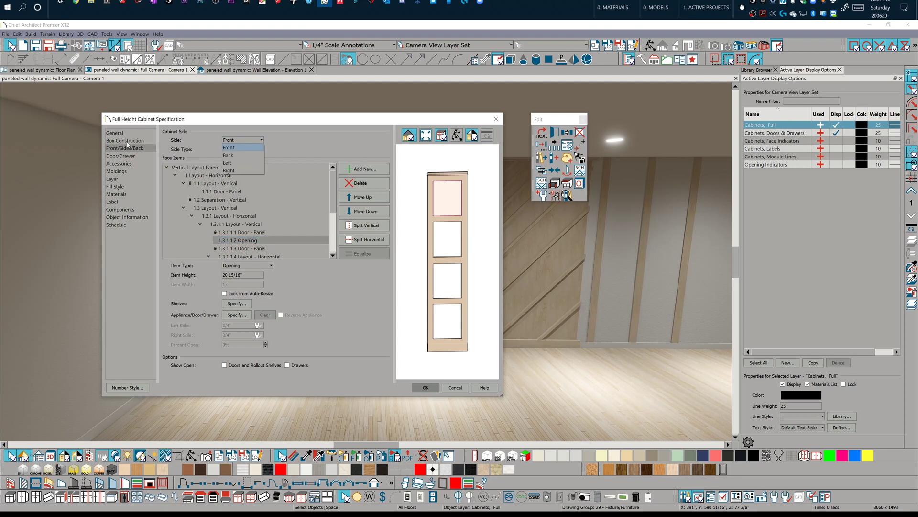
click(230, 156)
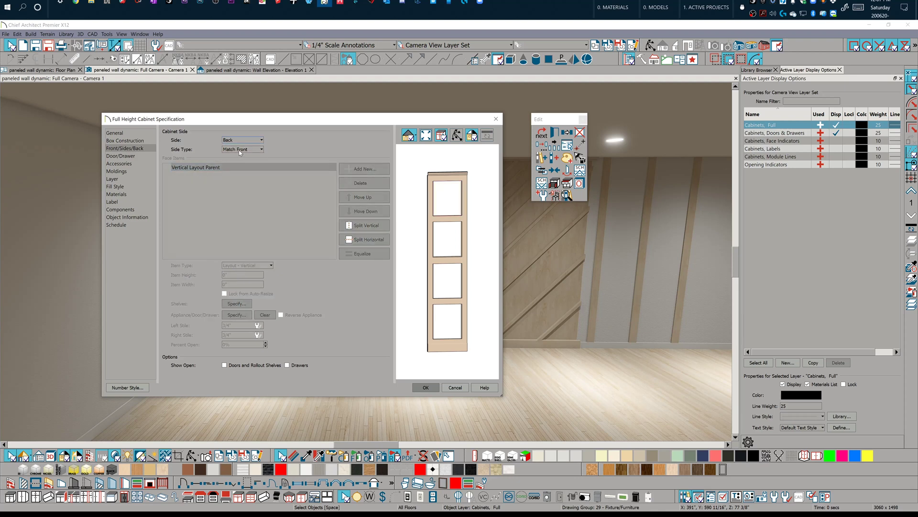
click(240, 152)
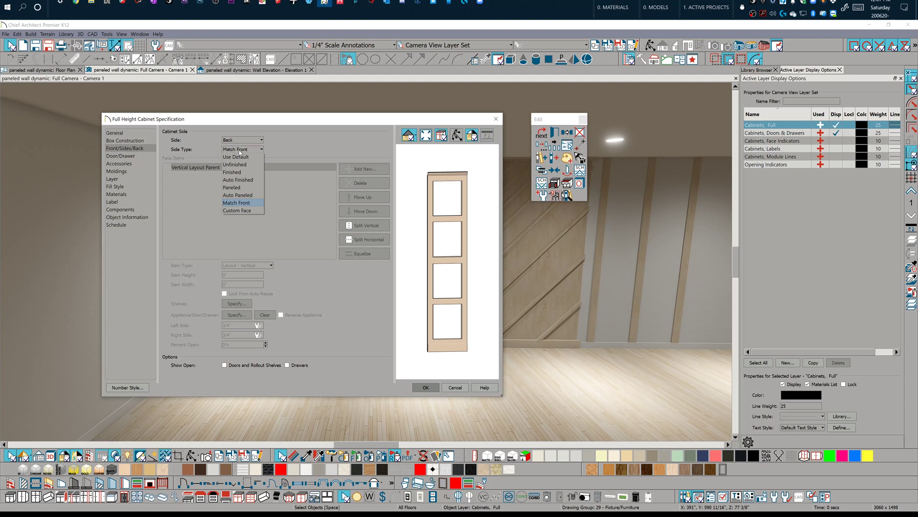
click(240, 152)
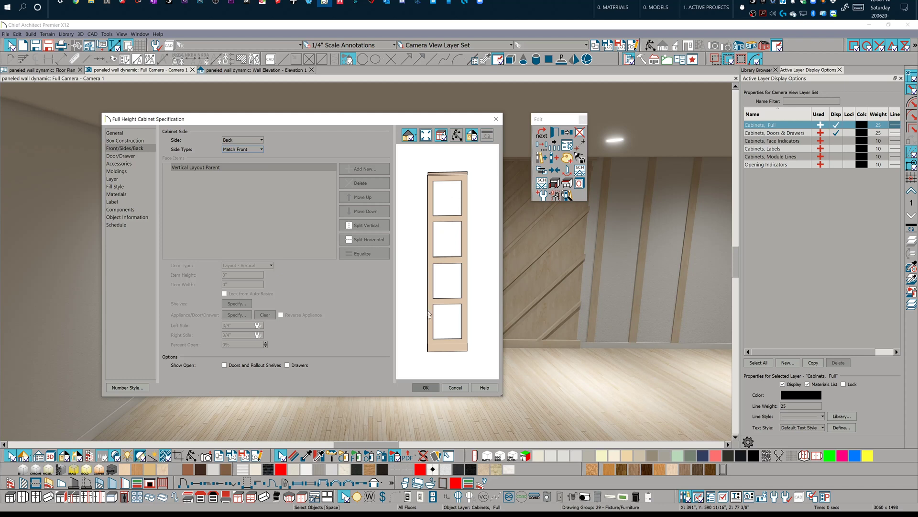
click(437, 388)
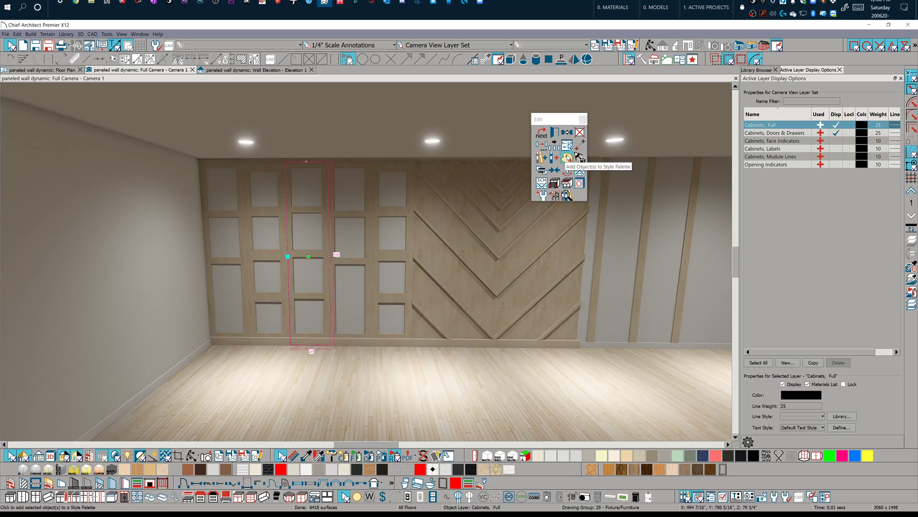
- Add the selected grid panel cabinet to a new style palette named TEST with all of its properties selected
click(567, 158)
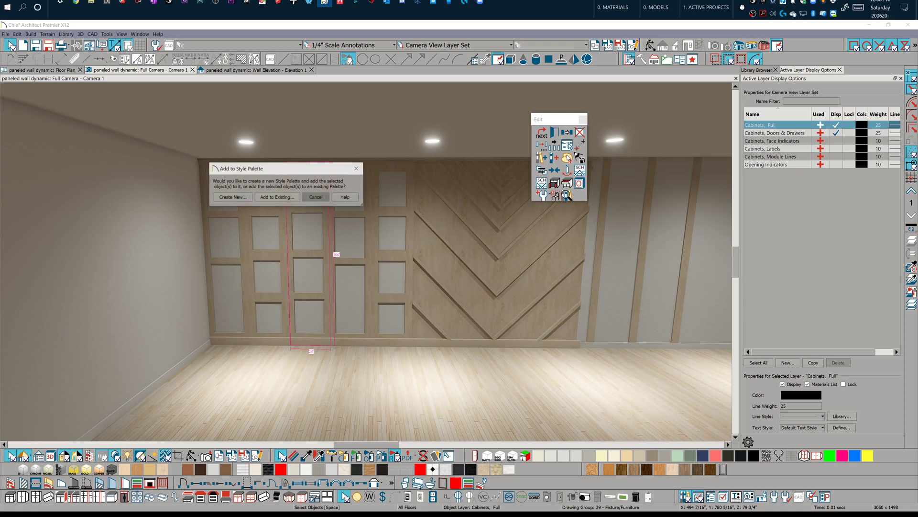
click(226, 198)
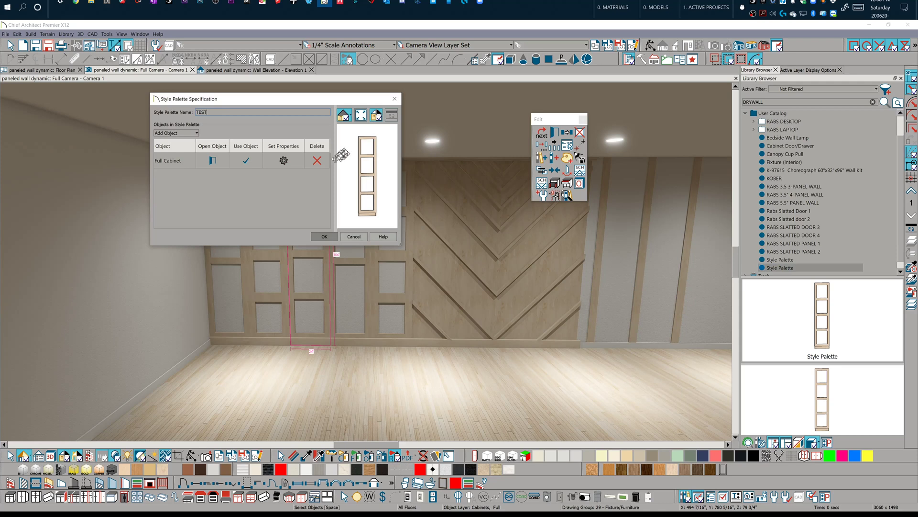
click(284, 162)
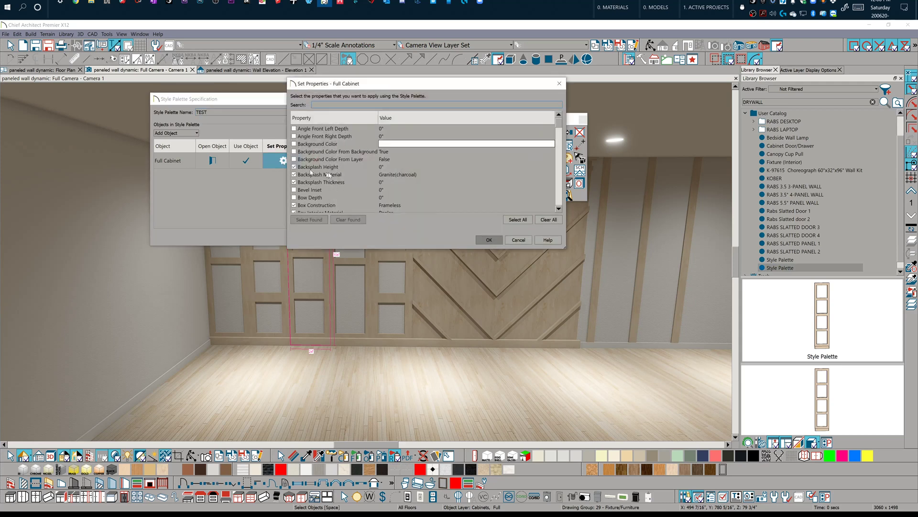
click(508, 221)
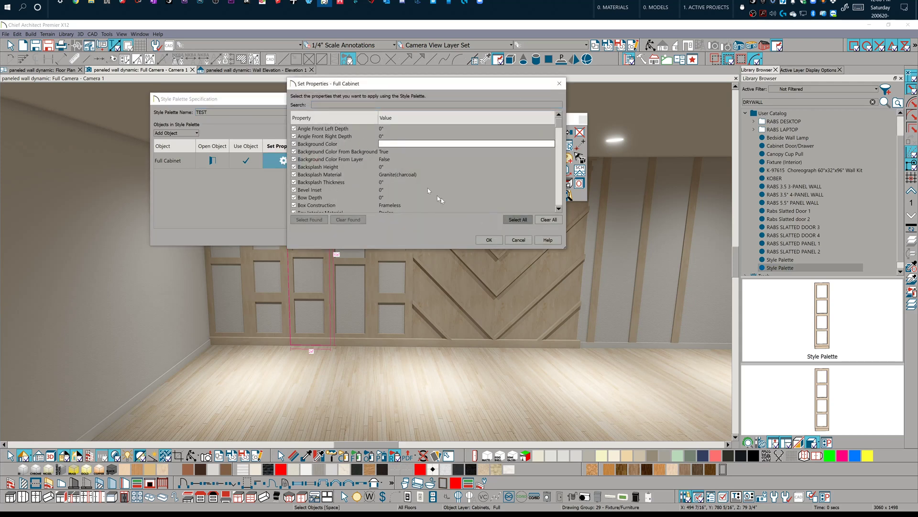
click(488, 240)
click(325, 236)
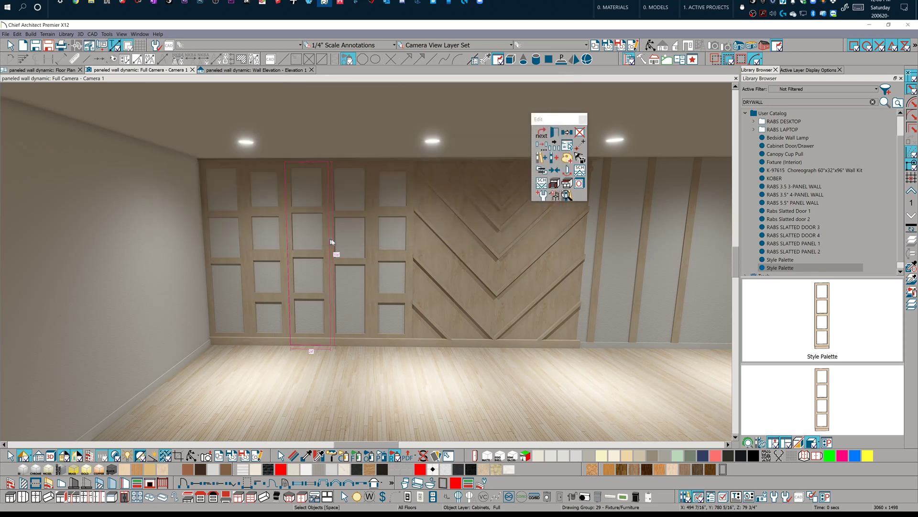
- Place a full height cabinet against the battened wall beside the chevron panels and apply the TEST style palette to it
drag(554, 240, 290, 318)
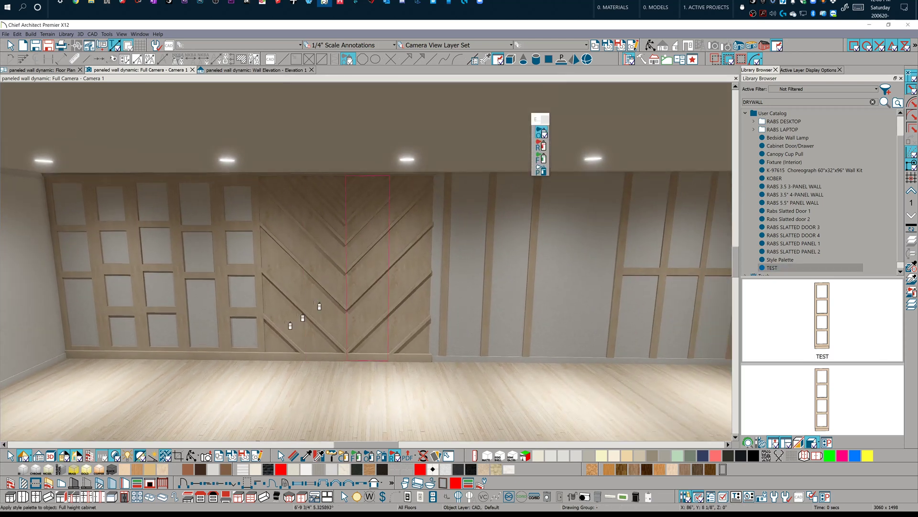
click(36, 498)
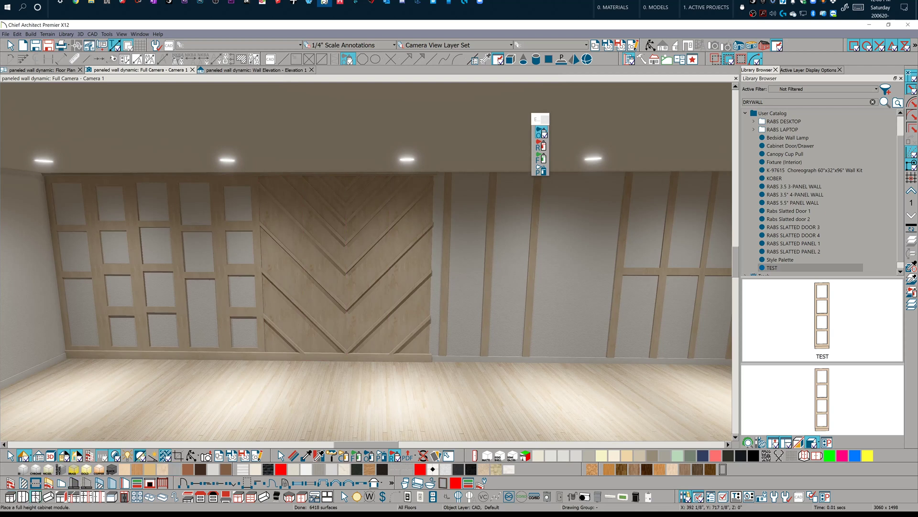
click(493, 330)
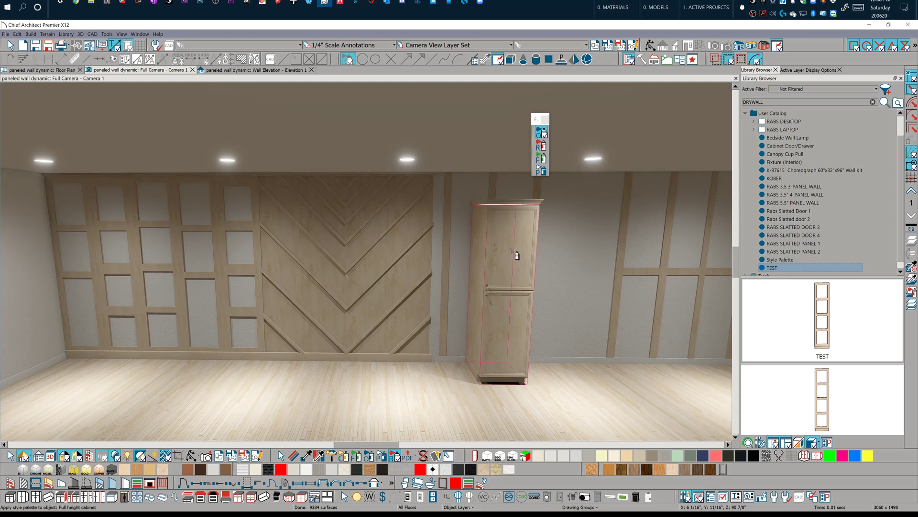
click(516, 255)
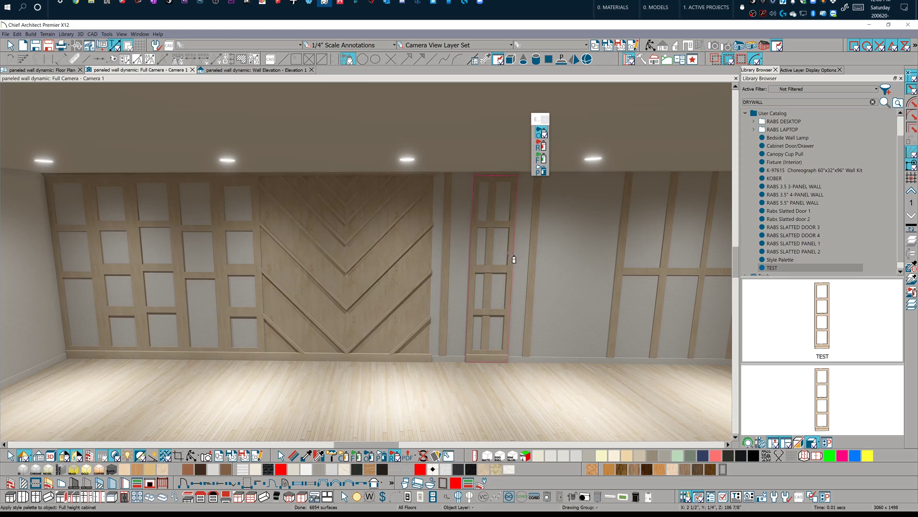
key(Escape)
- Stretch the new grid-paneled cabinet to about twice its width, and narrow it back to roughly one column
click(510, 262)
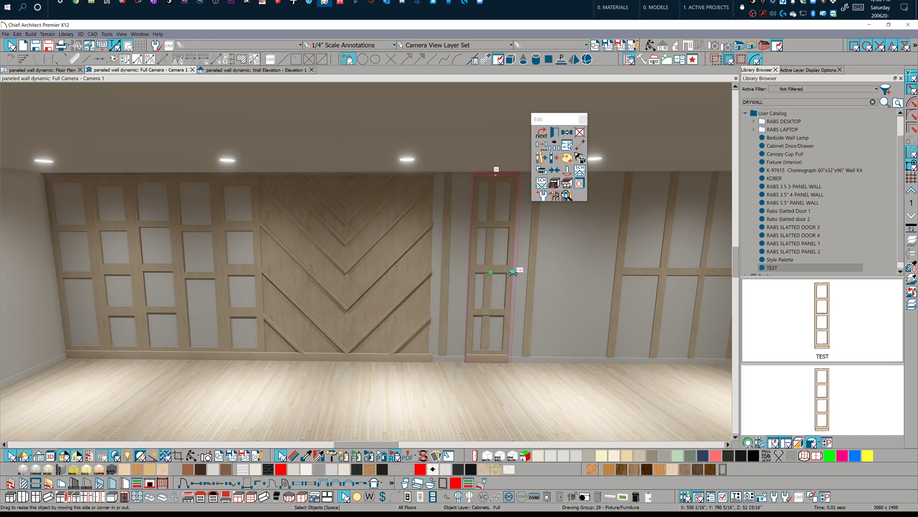
drag(513, 272, 572, 270)
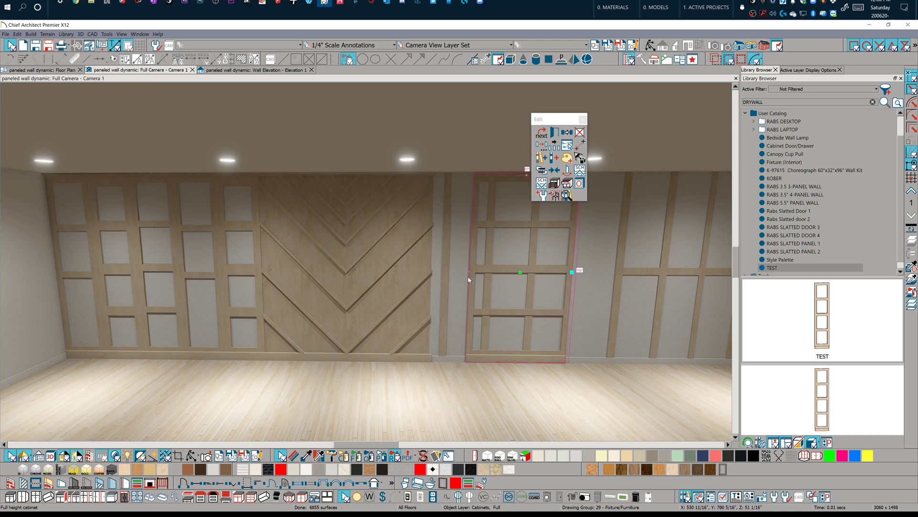
key(Escape)
click(474, 293)
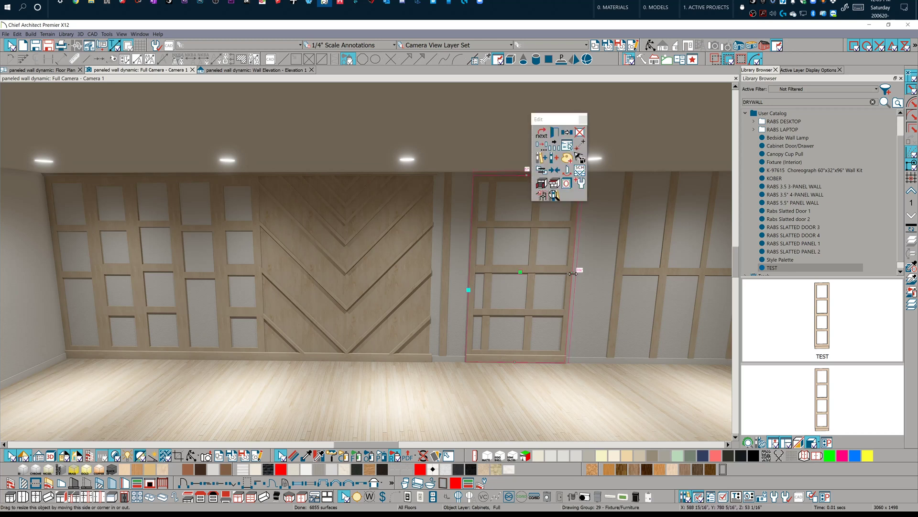
drag(572, 272, 515, 273)
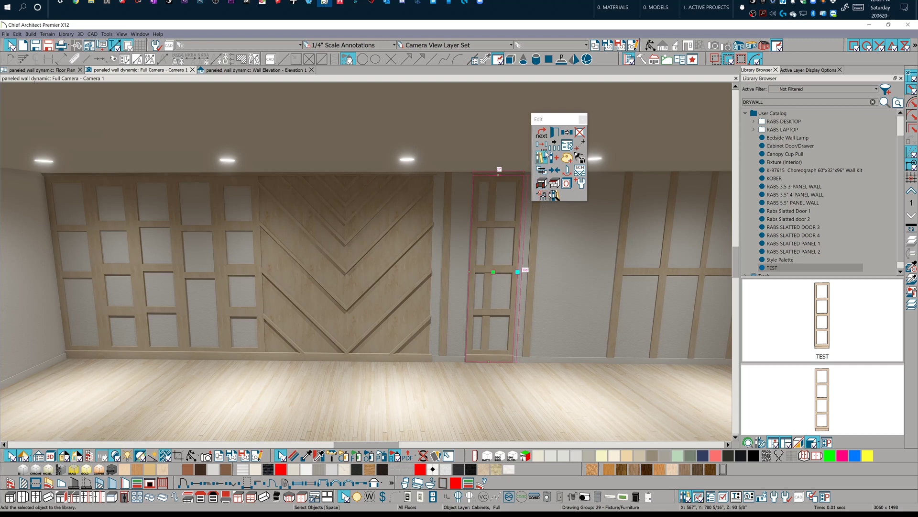
- Copy the new grid-paneled cabinet along the wall and move the copy flush against the original
click(545, 156)
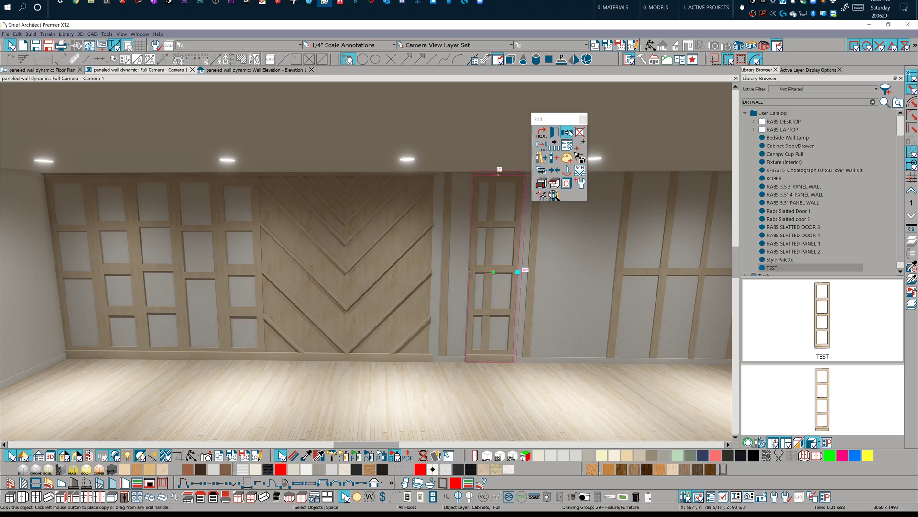
click(574, 272)
drag(575, 271, 536, 277)
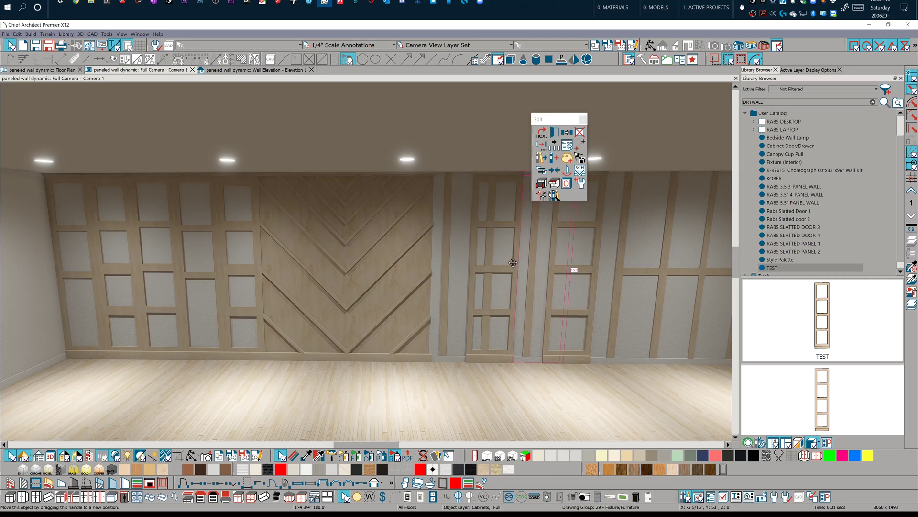
drag(509, 263, 512, 264)
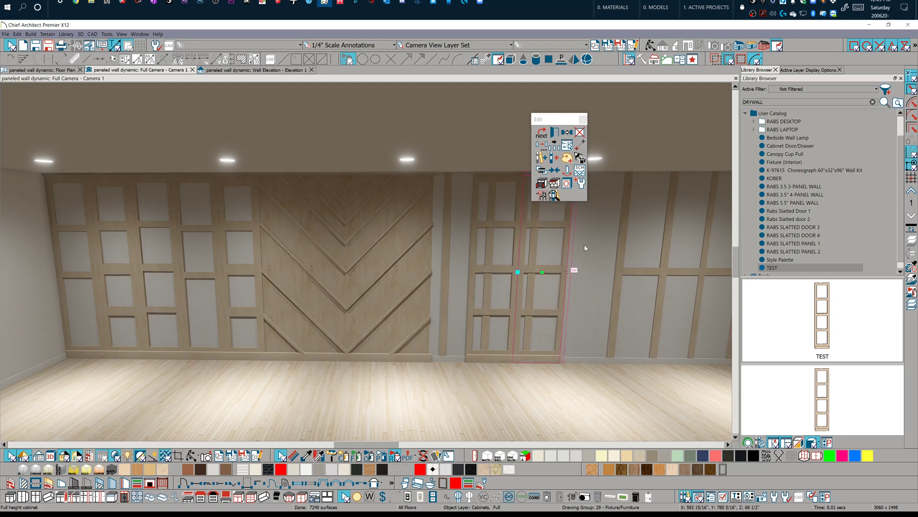
- Delete the two vertical battens that cross the openings of the two new grid-paneled columns
click(578, 251)
click(530, 251)
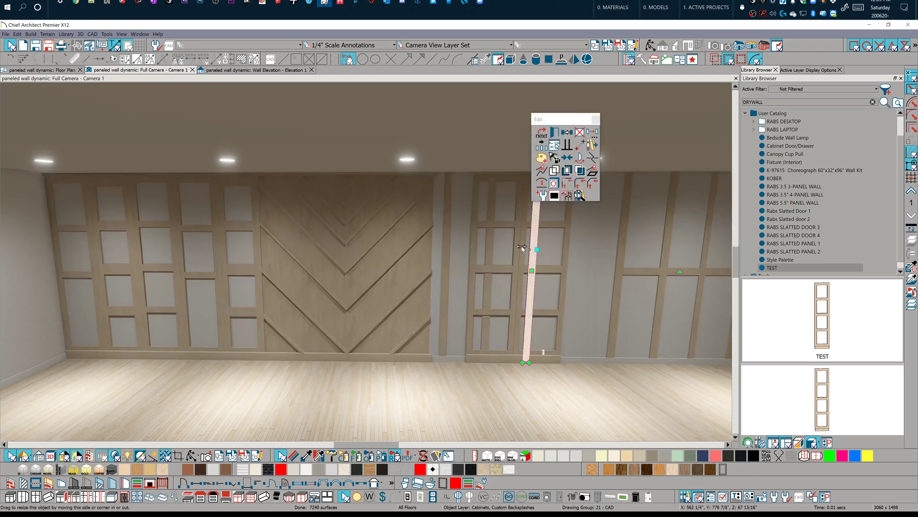
key(Escape)
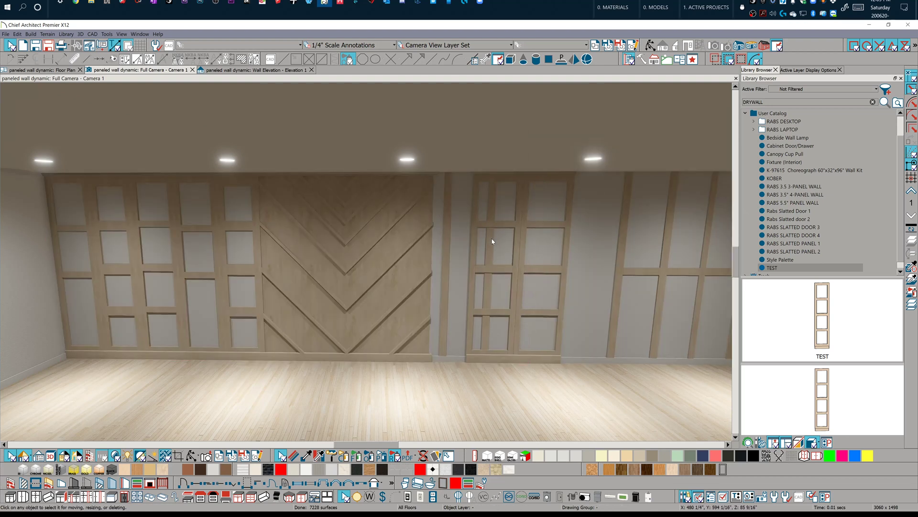
click(492, 242)
key(Delete)
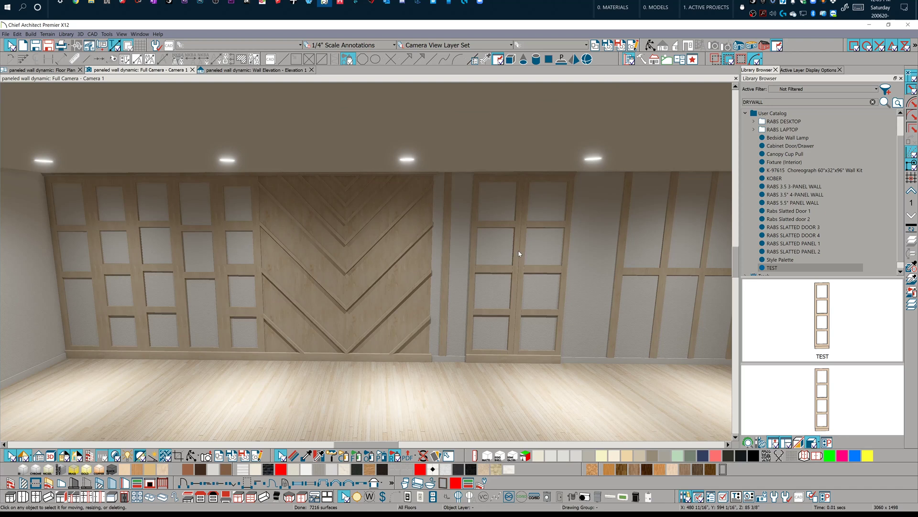
- Copy the first new grid-paneled cabinet and place the copy as a third column beside the second
click(519, 253)
middle_drag(519, 253, 404, 282)
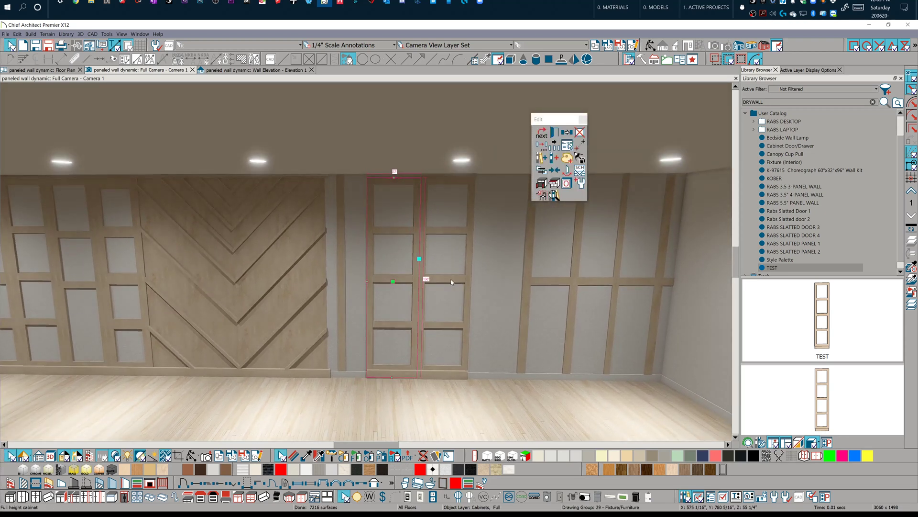
drag(449, 282, 504, 278)
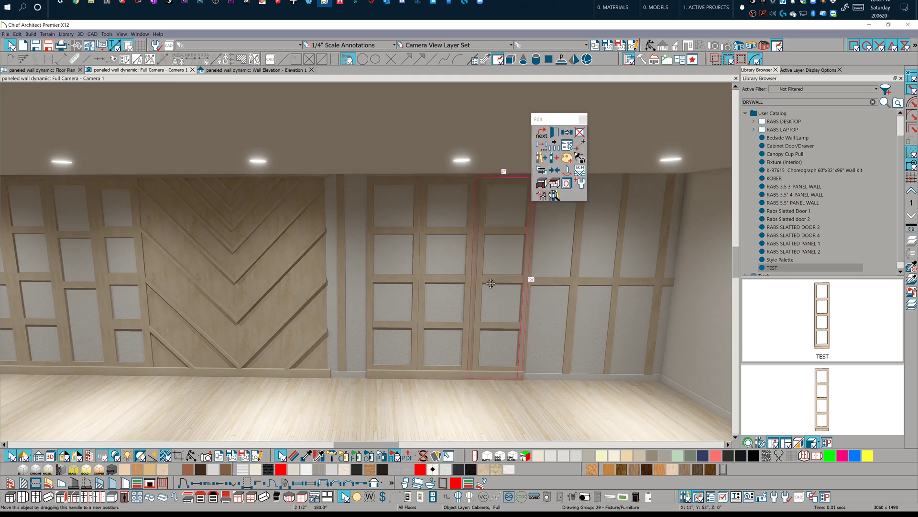
- Apply the RABS SLATTED PANEL 1 style palette to the middle new column and RABS SLATTED PANEL 2 to the first new column
scroll(505, 261, down, 5)
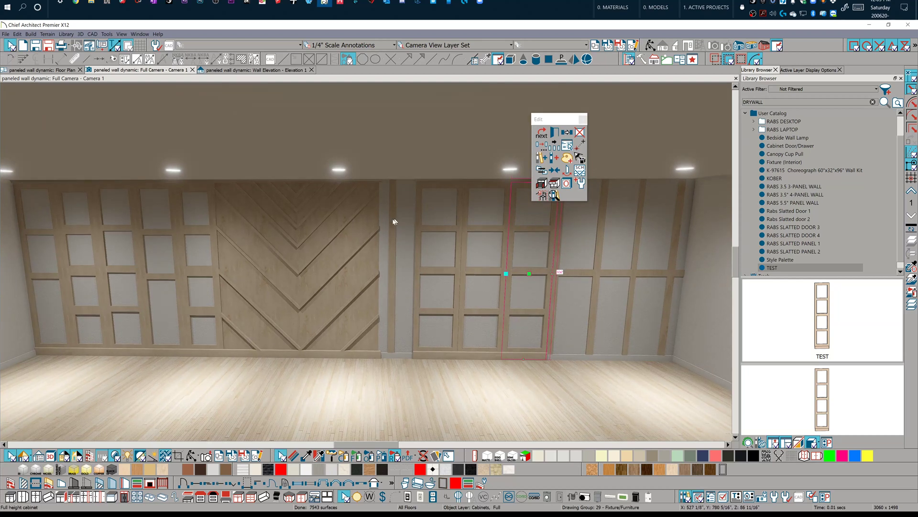
middle_drag(436, 264, 491, 260)
scroll(491, 259, up, 2)
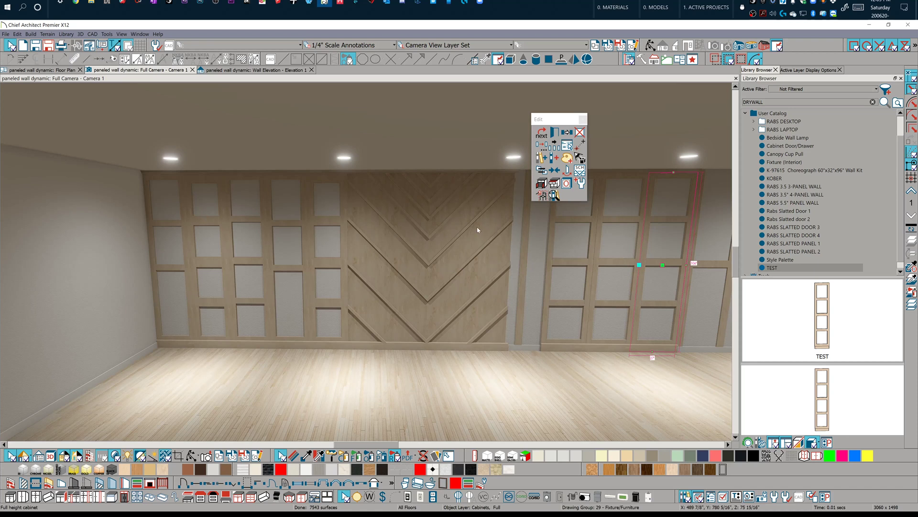
click(462, 232)
drag(462, 232, 495, 234)
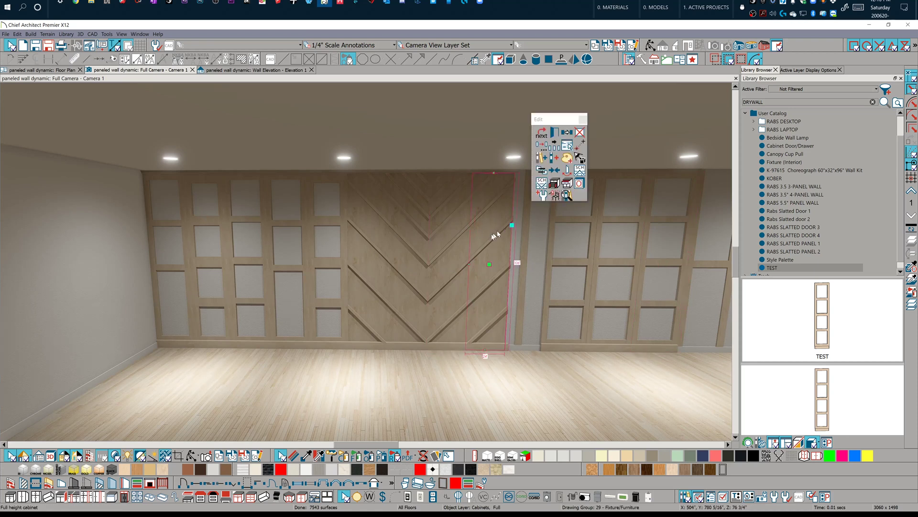
click(794, 243)
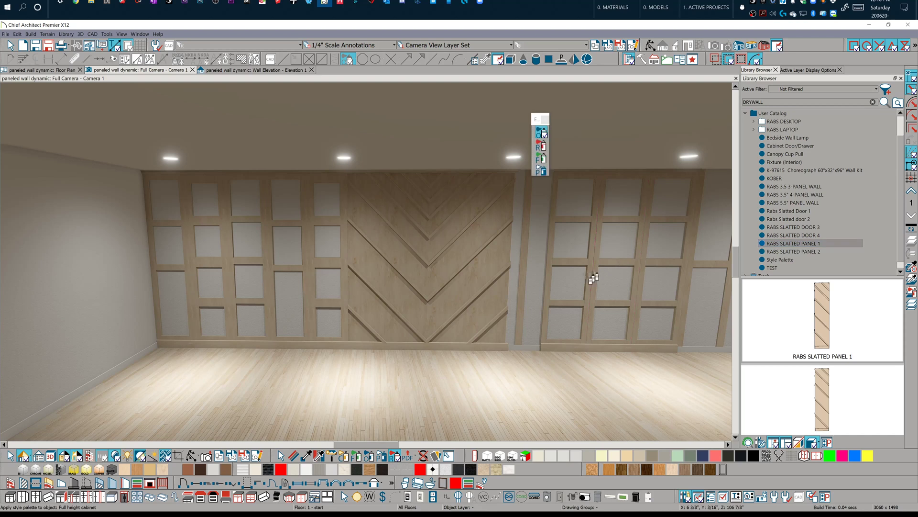
click(594, 278)
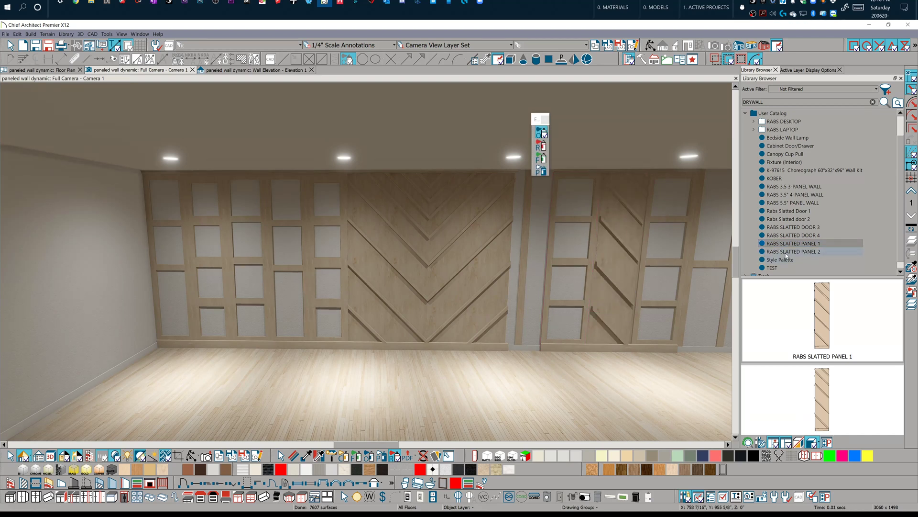
click(792, 251)
click(572, 264)
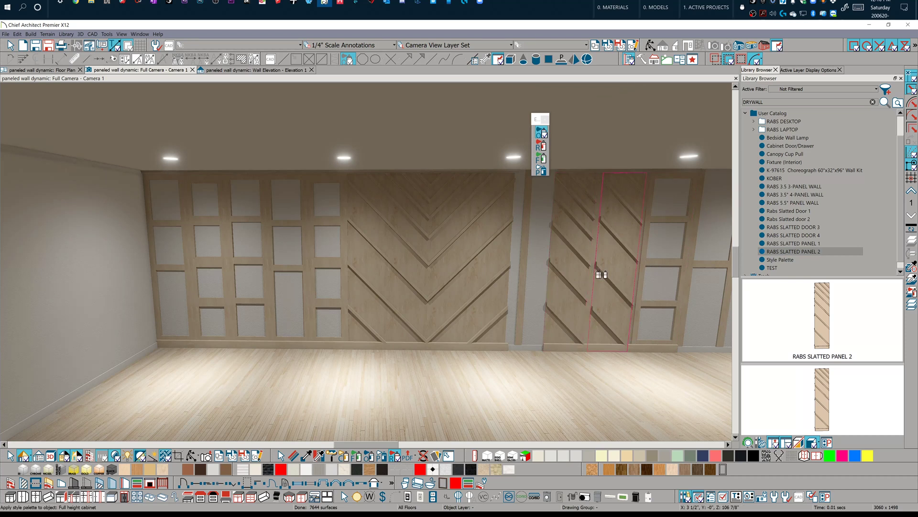
key(Escape)
- Move the first new slatted column flush against the middle slatted column to close the gap
click(577, 263)
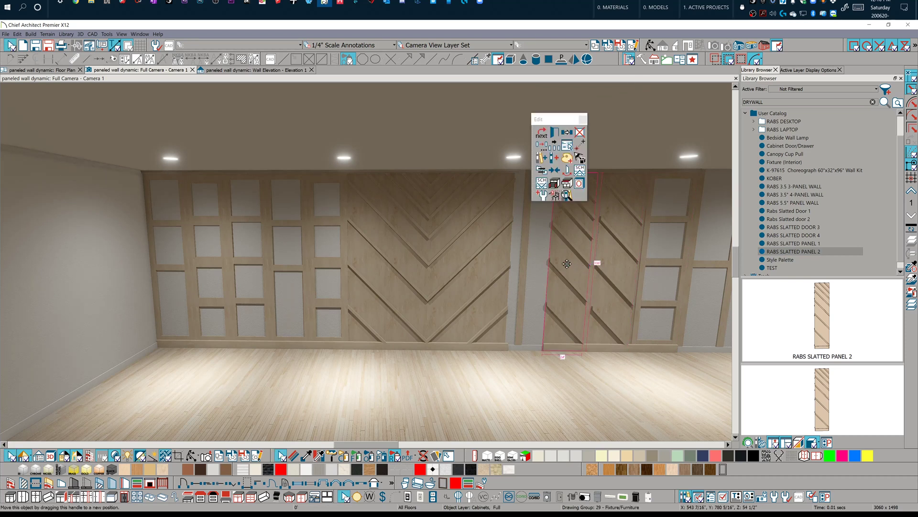
drag(567, 263, 631, 266)
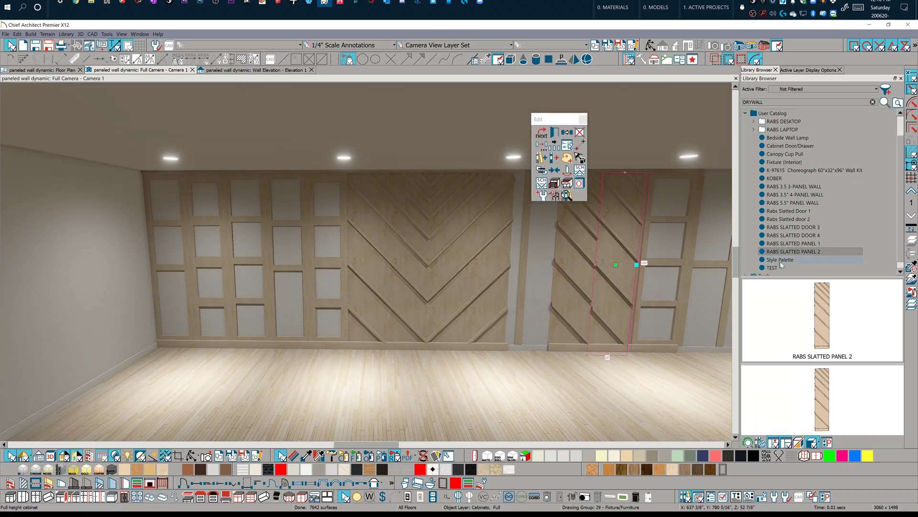
- Reapply RABS SLATTED PANEL 2 and RABS SLATTED PANEL 1 to the two adjacent slatted columns so their diagonals line up
key(ctrl+z)
click(823, 255)
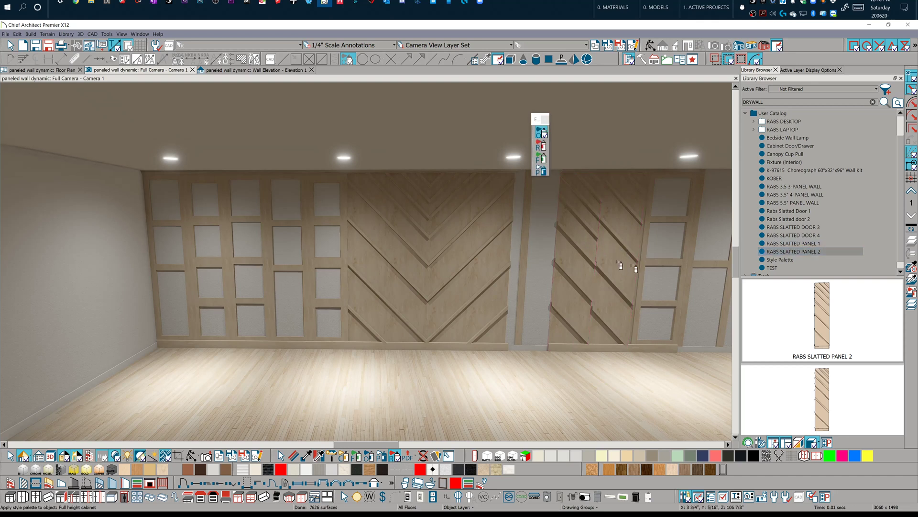
click(619, 265)
click(795, 244)
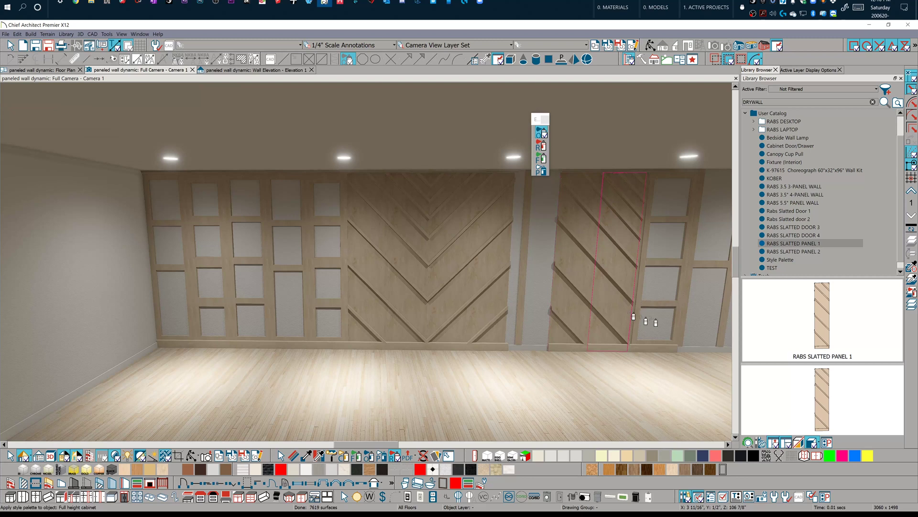
- Apply the RABS SLATTED PANEL 1 style palette to the third new column and move it flush against the middle one
middle_drag(604, 270, 462, 281)
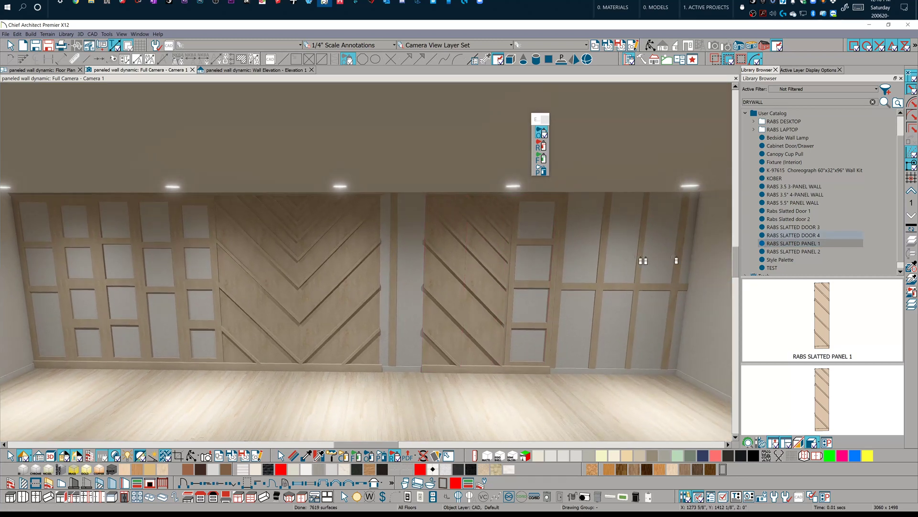
click(544, 286)
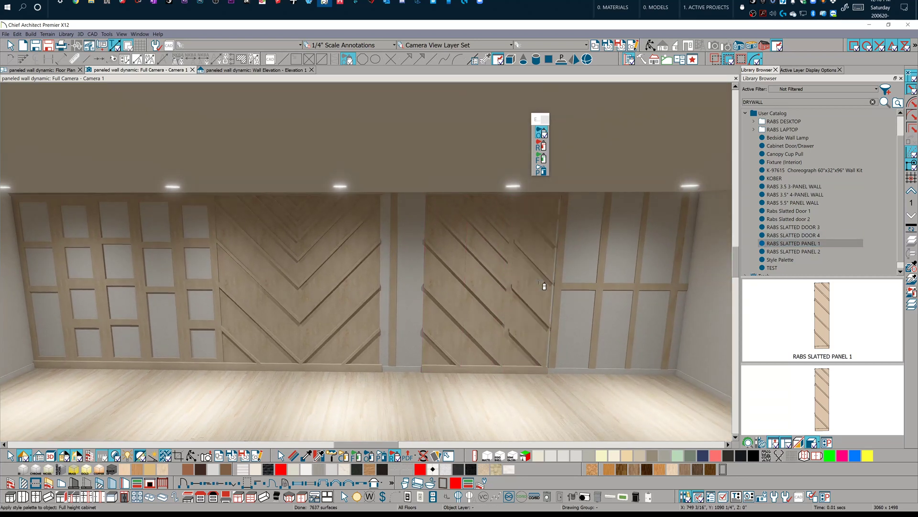
key(space)
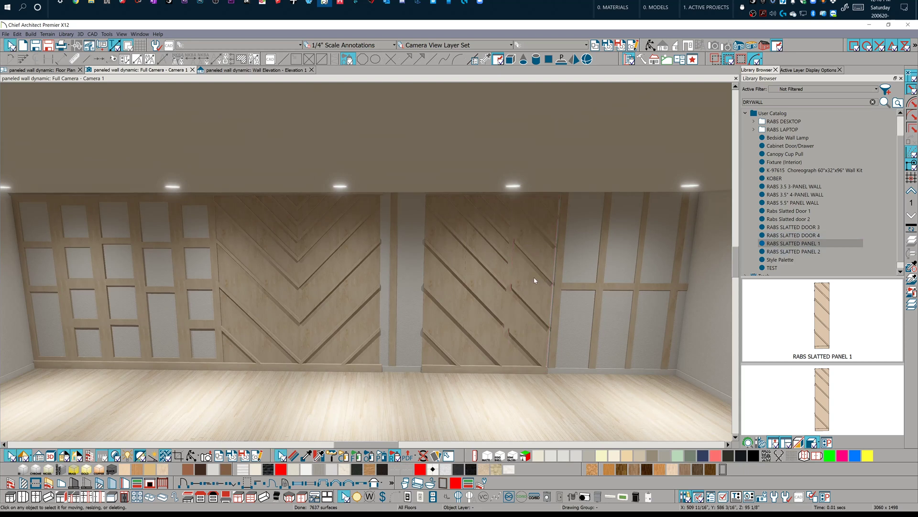
click(536, 283)
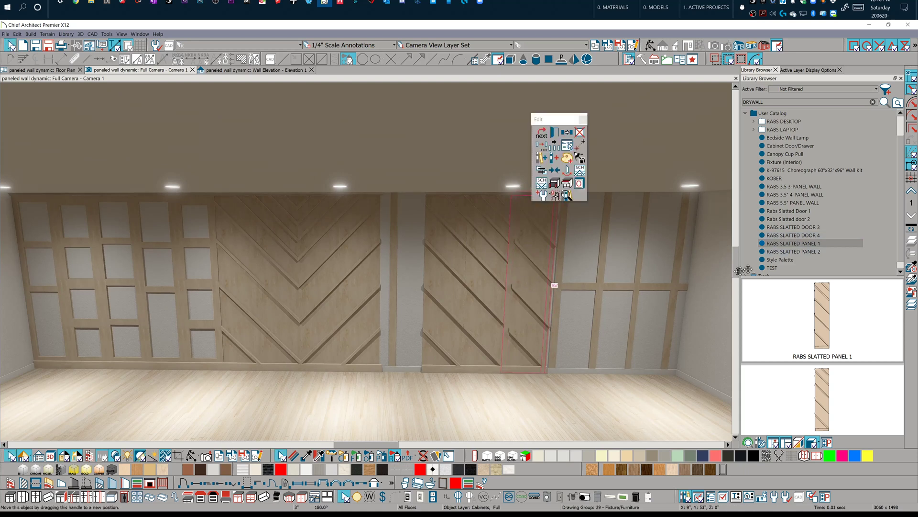
- Apply the RABS SLATTED DOOR 4 and RABS SLATTED DOOR 3 doors to the new slatted section to form a chevron
click(792, 235)
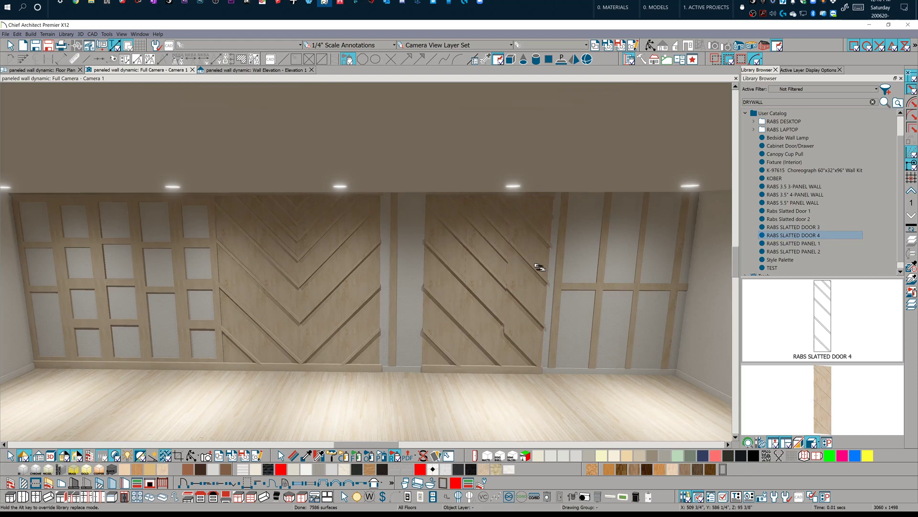
click(539, 267)
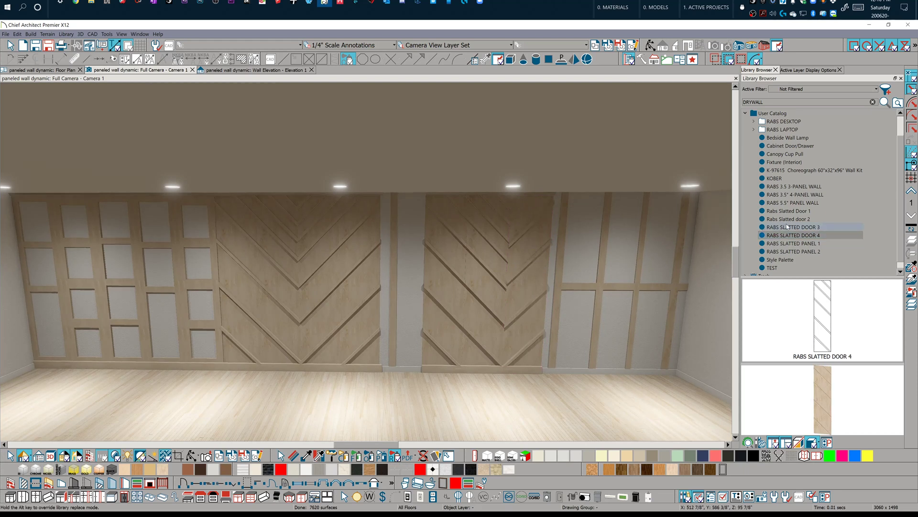
key(Up)
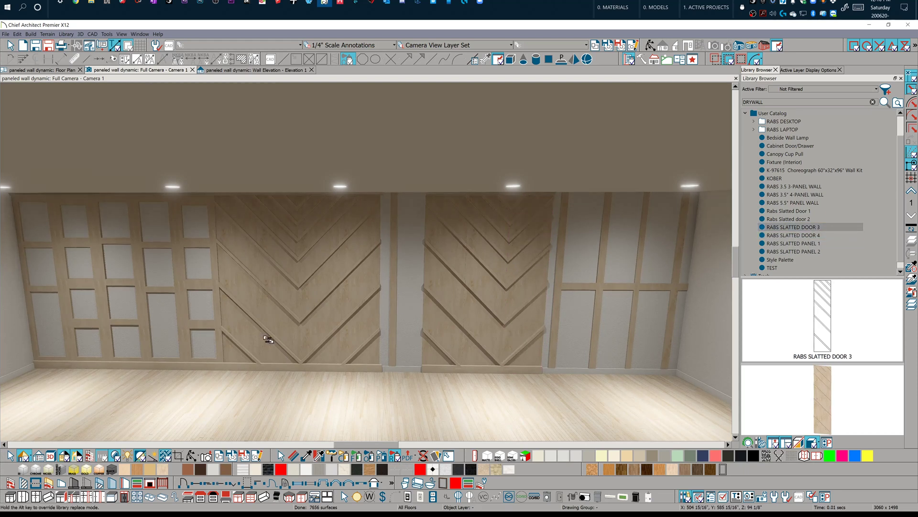
middle_drag(475, 312, 572, 271)
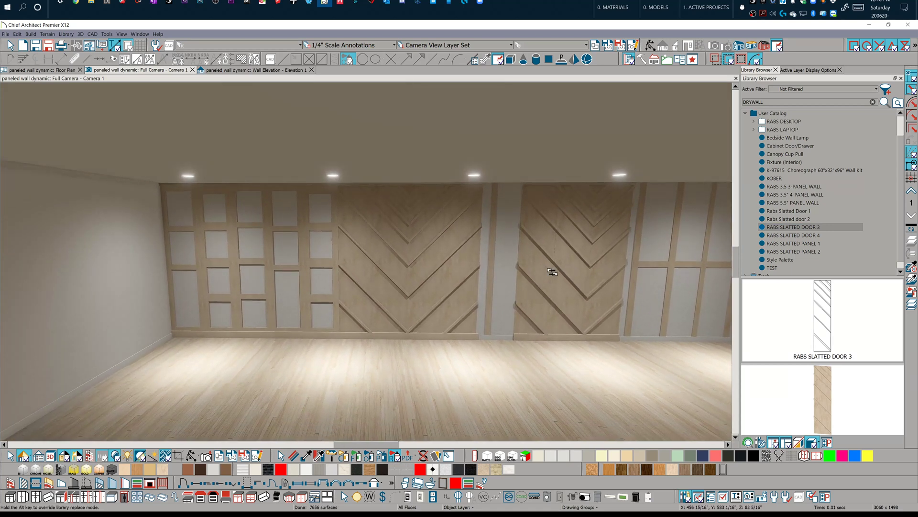